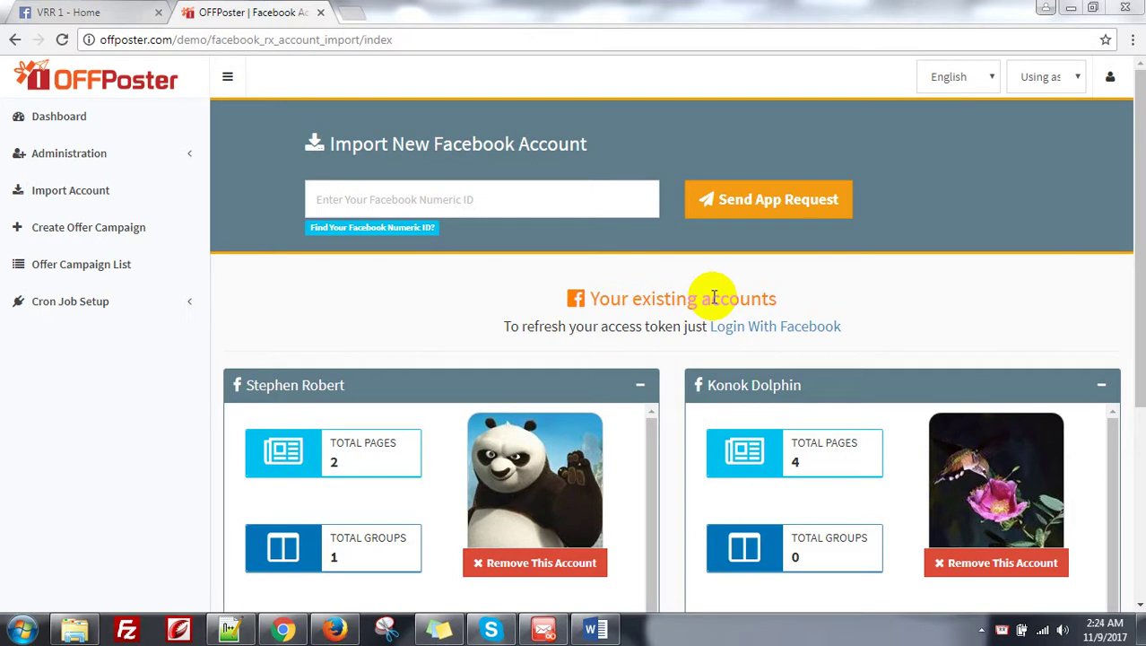
# Step: On the VRR 1 Facebook page, start a new 'offer for people to claim' post
pyautogui.click(46, 12)
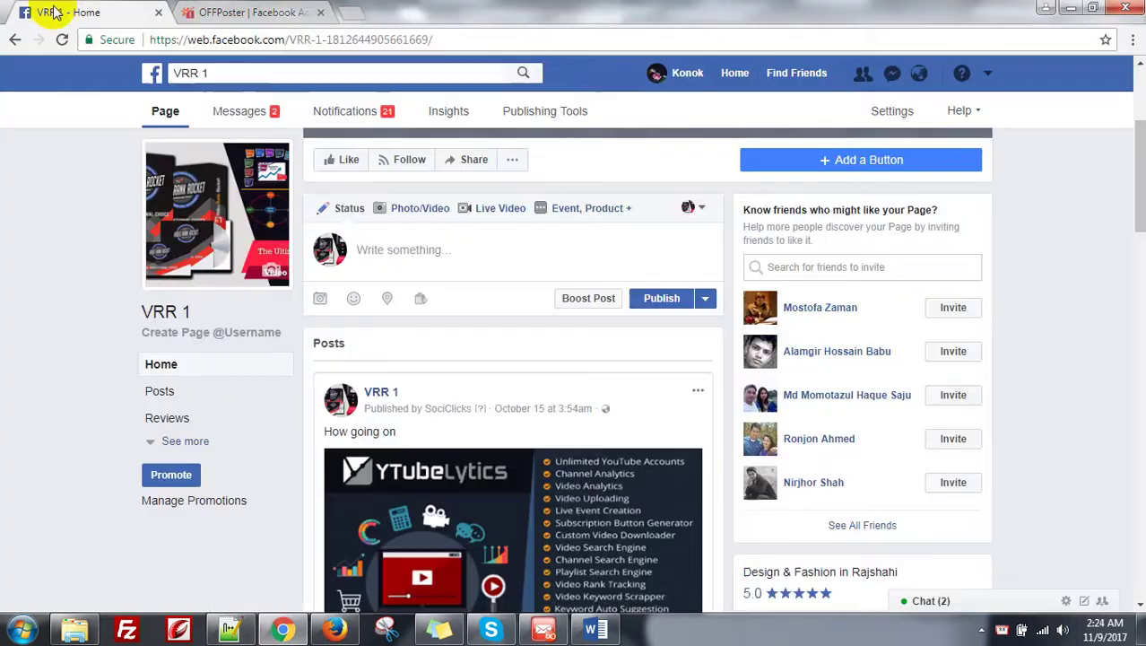
pyautogui.scroll(3, 678, 389)
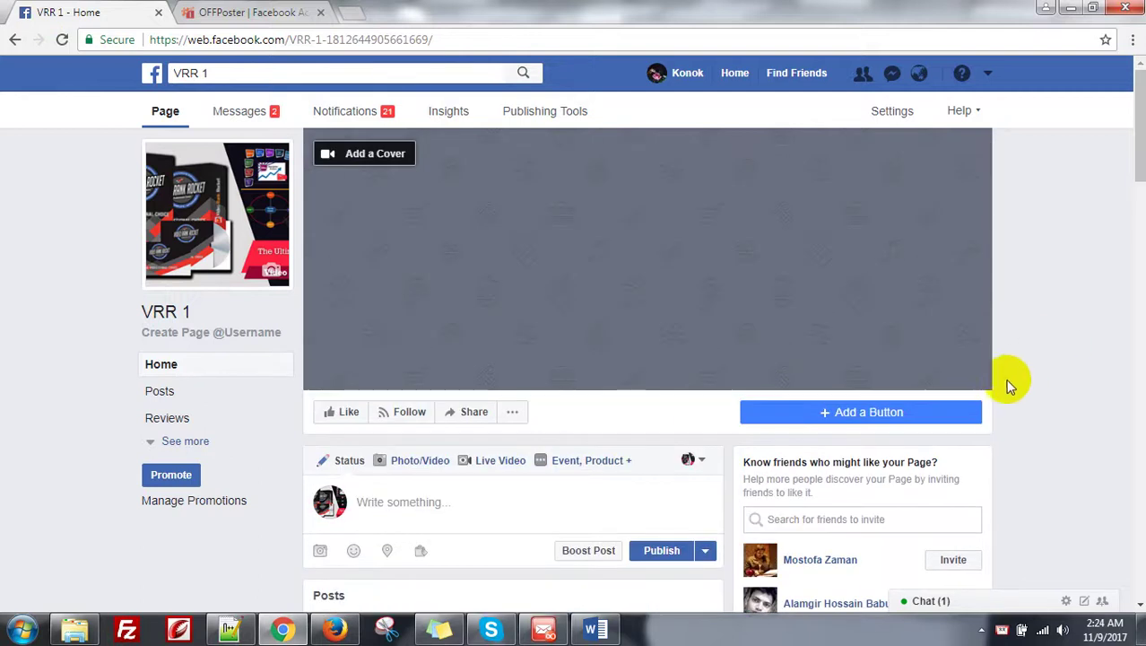
pyautogui.scroll(-2, 1016, 375)
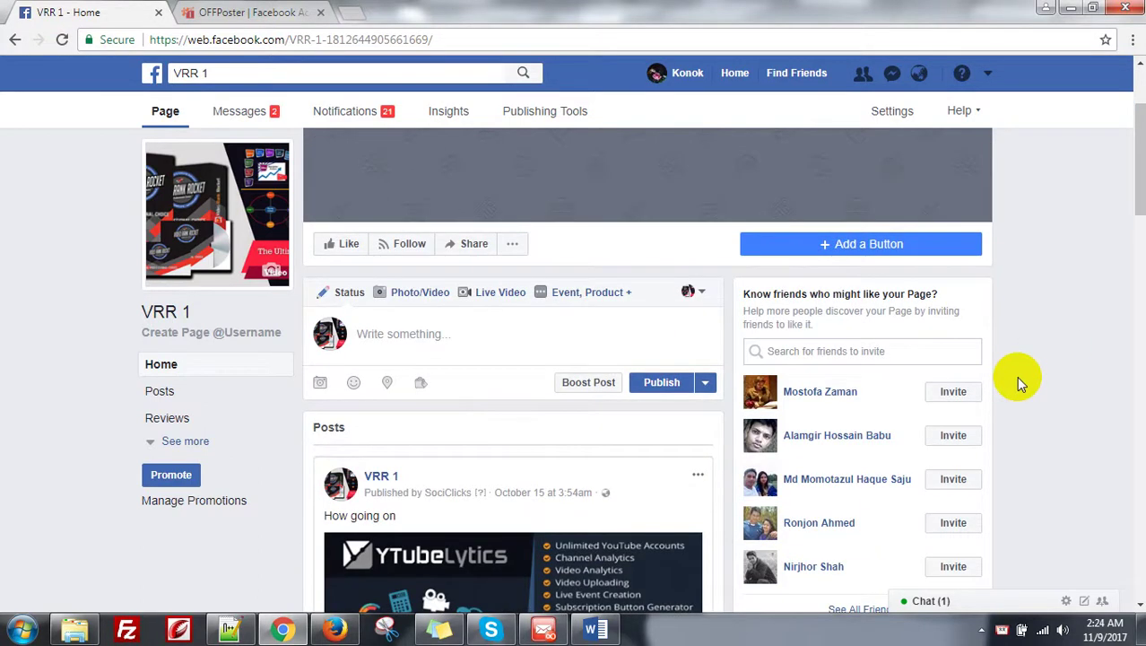
pyautogui.click(590, 296)
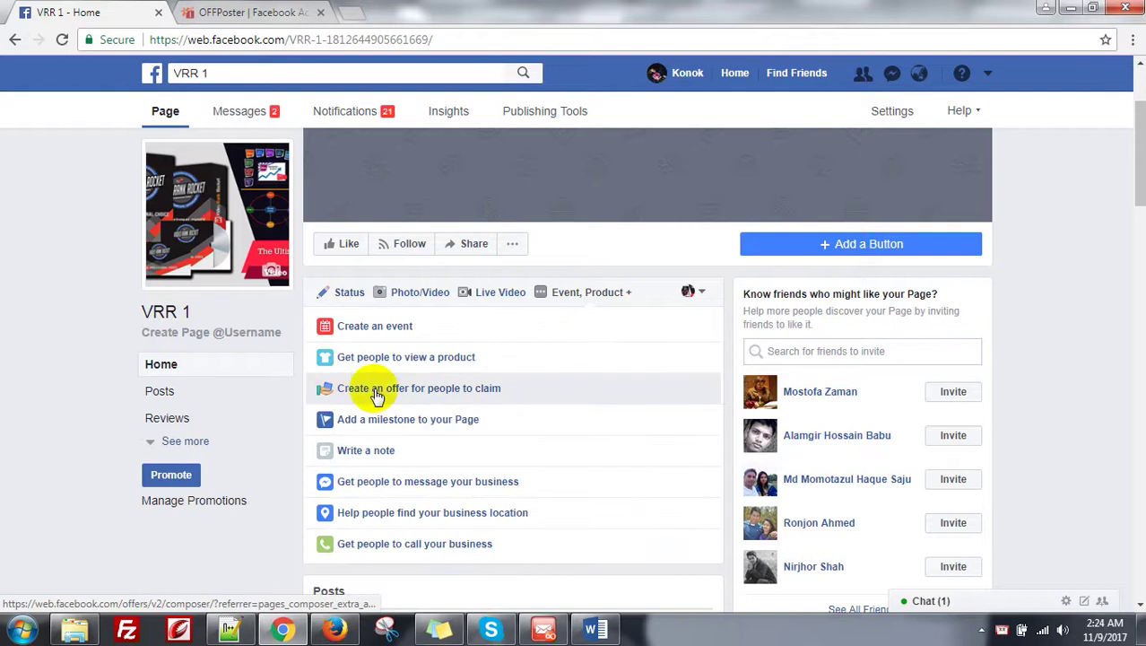
pyautogui.click(538, 395)
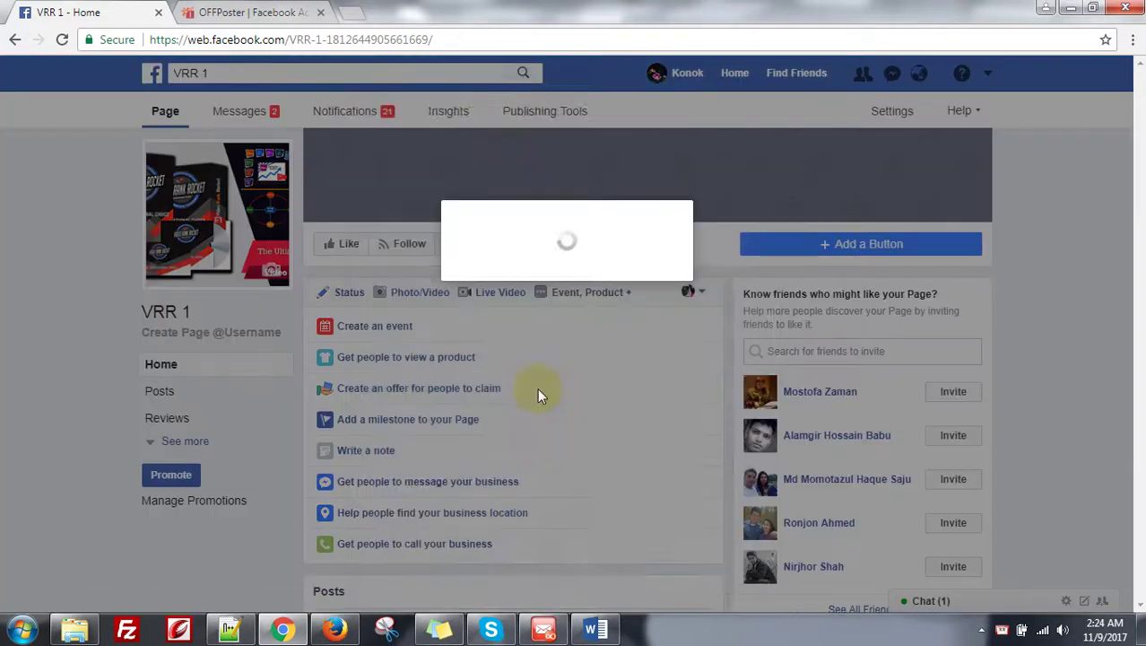
# Step: Enter the offer description 'This is a offer post from Facebook Directly'
pyautogui.click(503, 169)
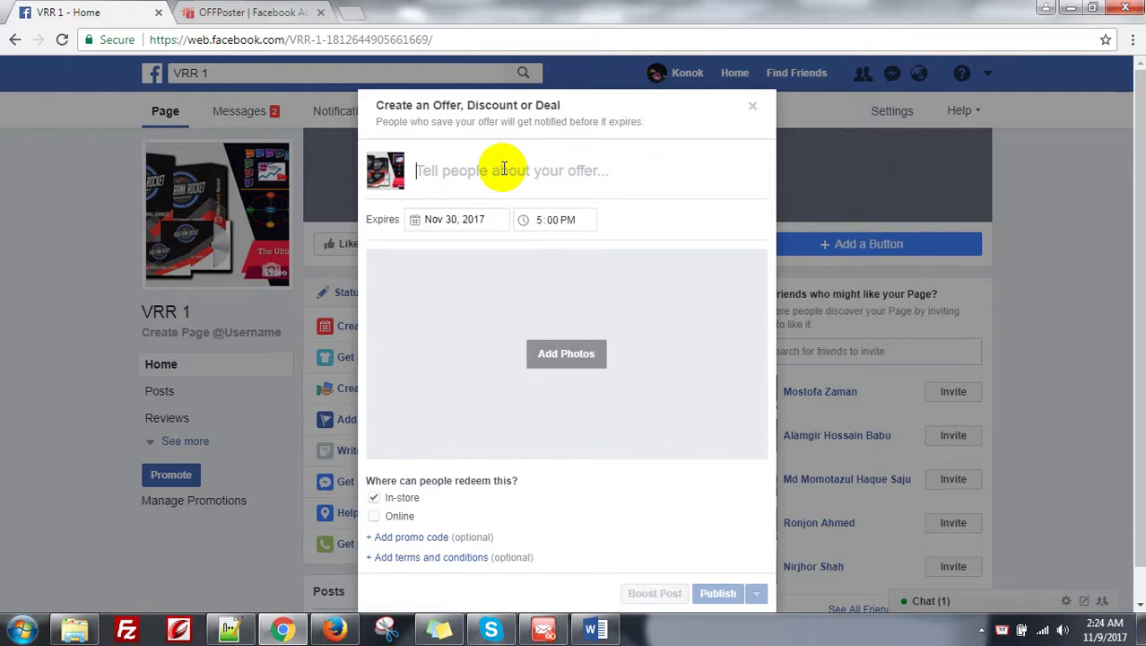
pyautogui.write('This')
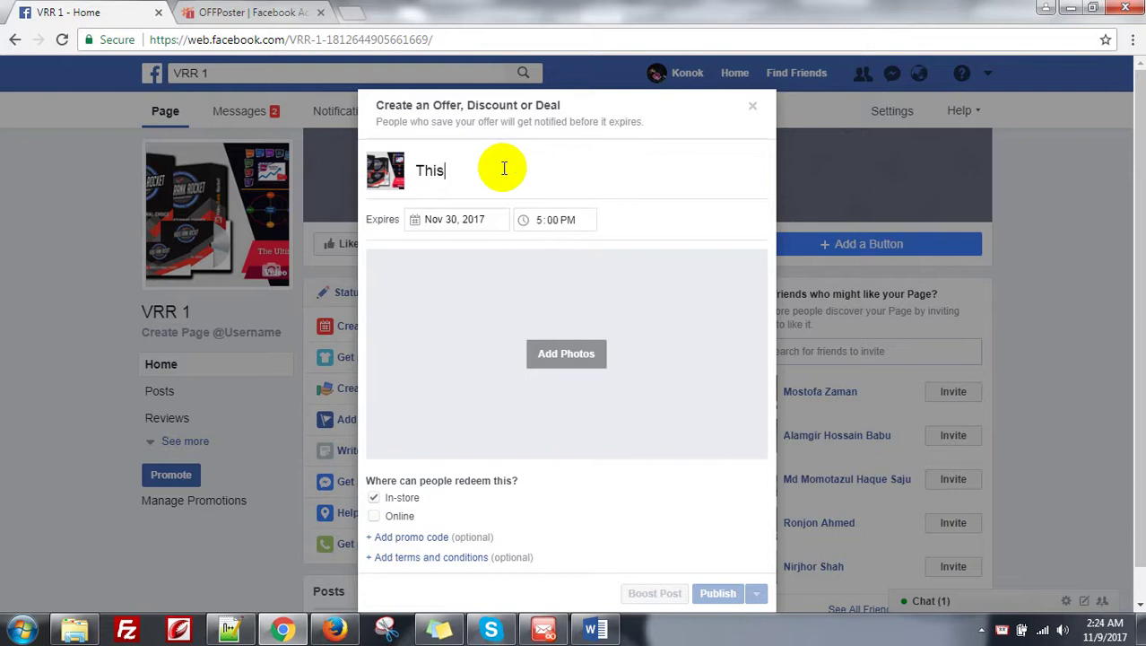
pyautogui.write(' is a offer post fr')
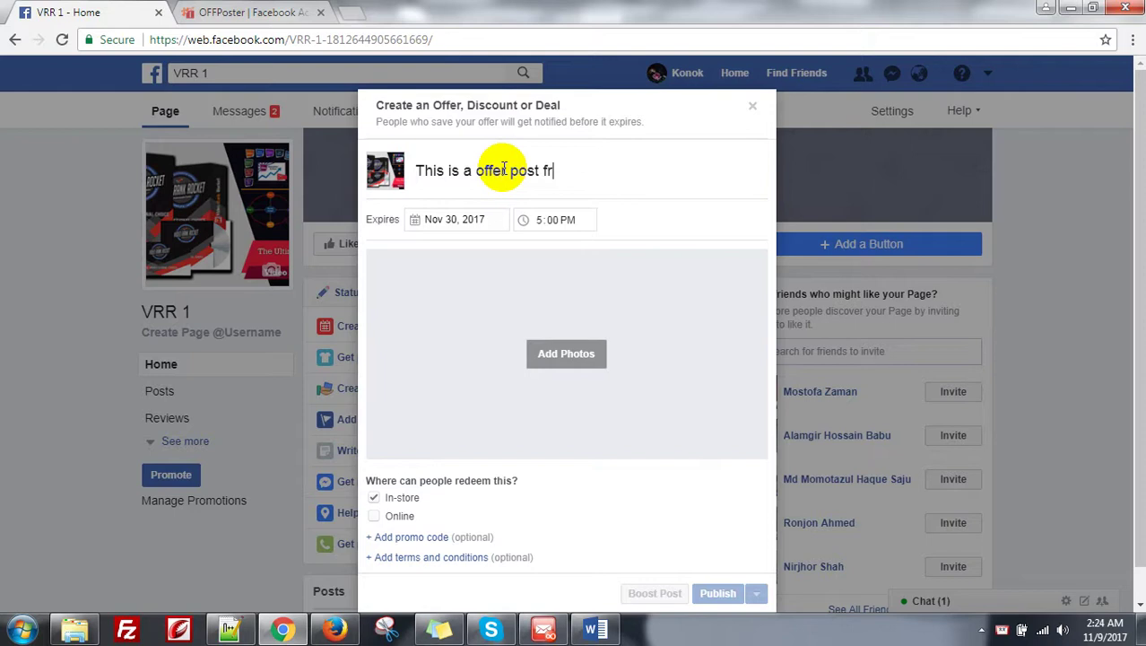
pyautogui.write('om Facebook Directly')
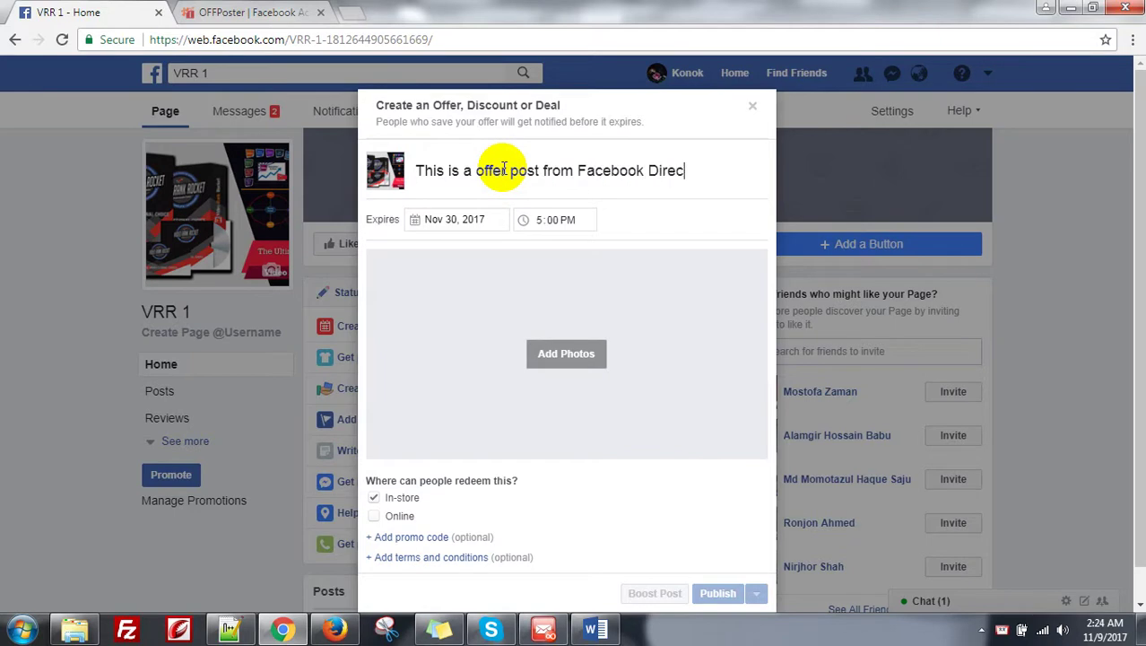
# Step: Attach sitespy_cover.png and Ytubelytics.png as the offer's two photos
pyautogui.click(565, 353)
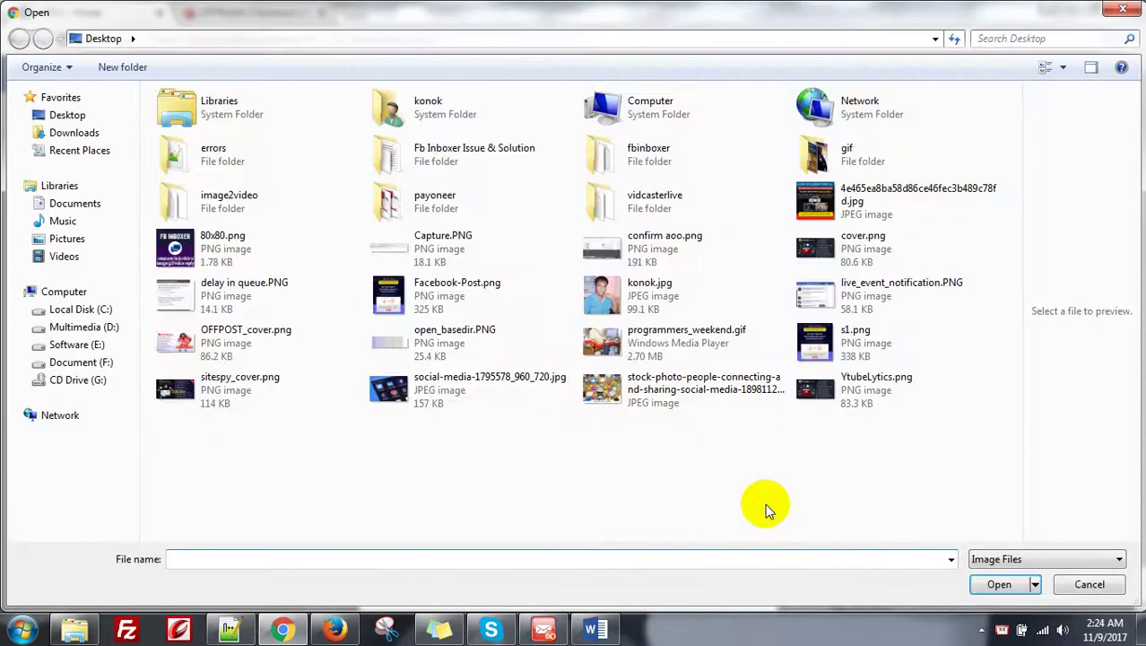
pyautogui.doubleClick(244, 395)
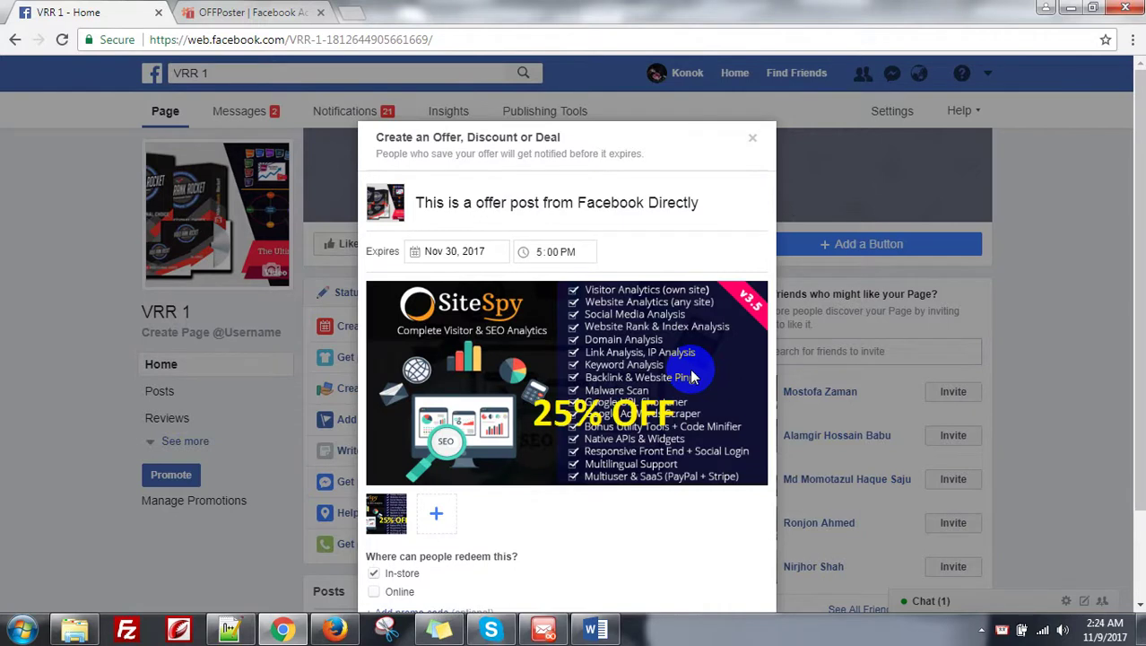
pyautogui.scroll(-2, 501, 499)
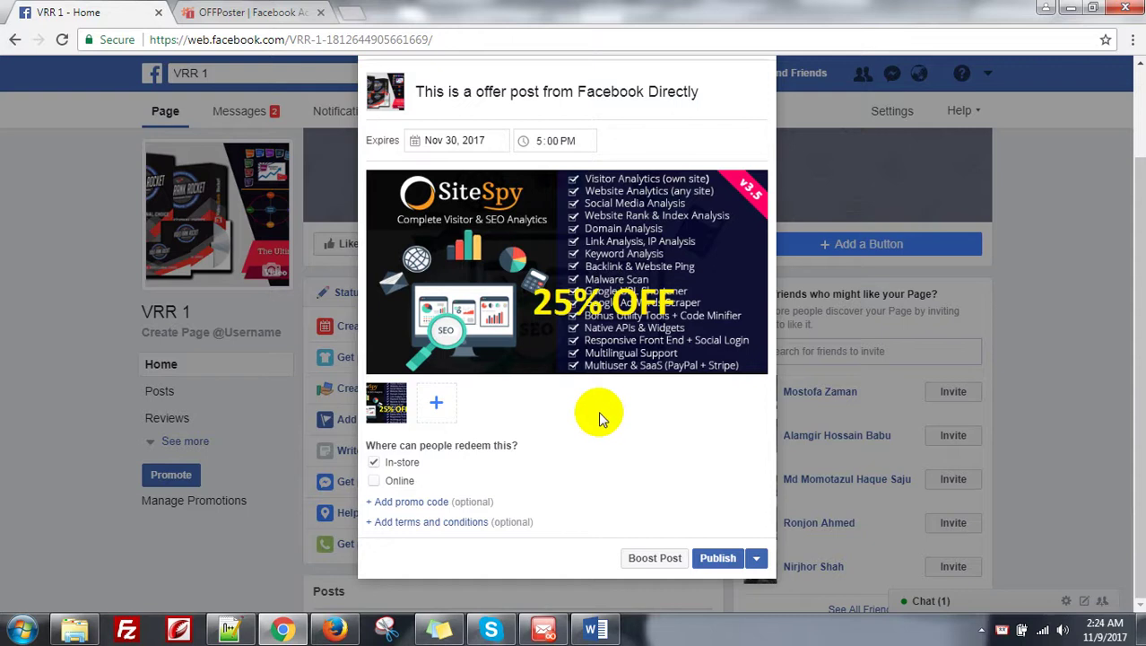
pyautogui.click(450, 417)
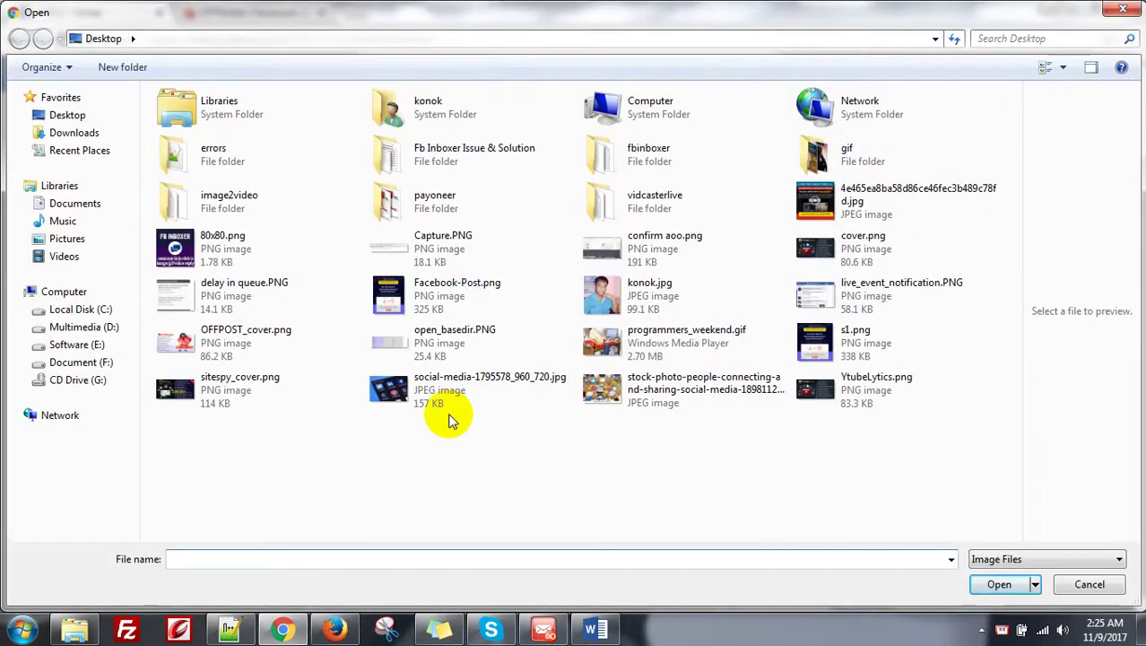
pyautogui.doubleClick(844, 403)
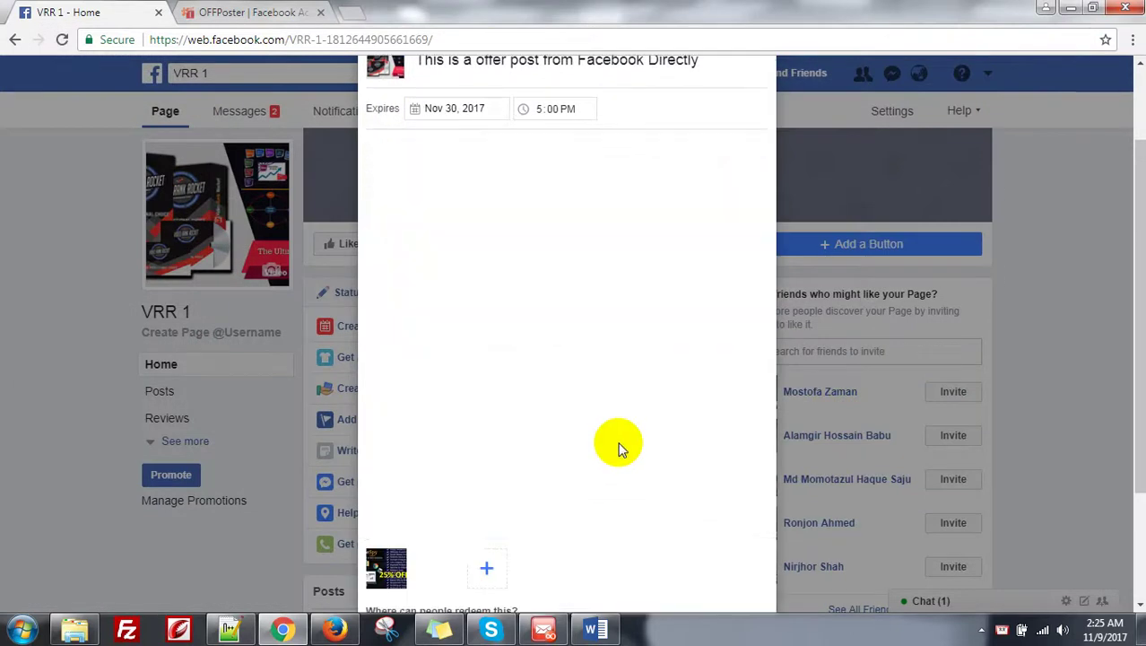
pyautogui.scroll(-2, 518, 415)
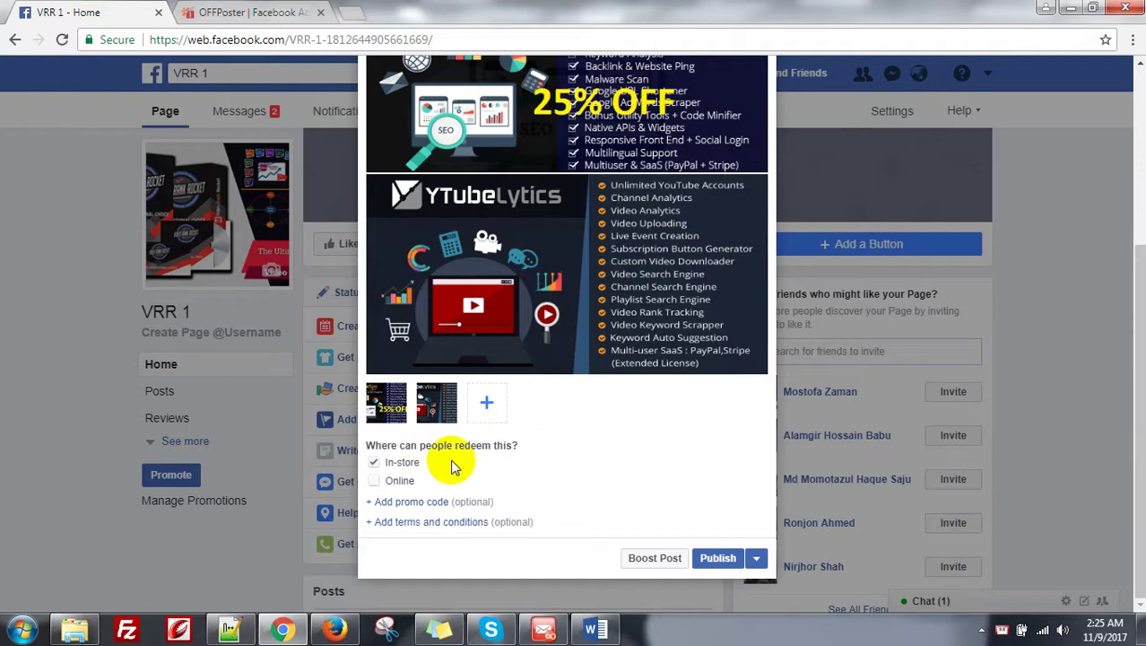
pyautogui.click(373, 481)
pyautogui.click(374, 465)
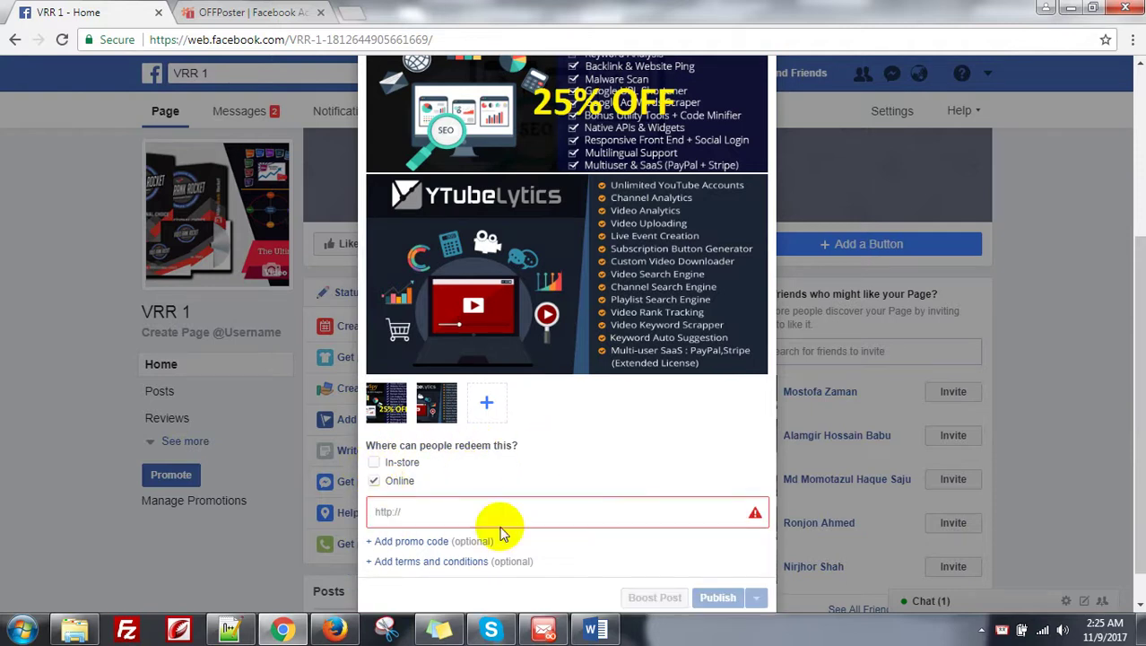
pyautogui.click(535, 511)
pyautogui.write('http://xe')
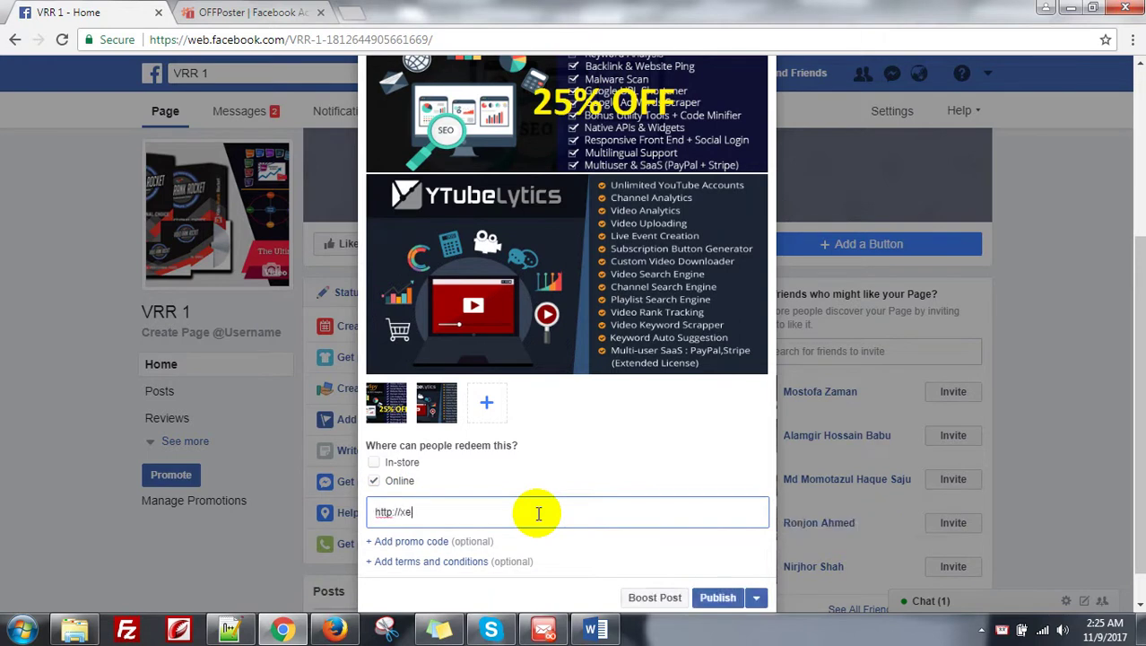
pyautogui.write('roneit.net')
pyautogui.scroll(-1, 553, 486)
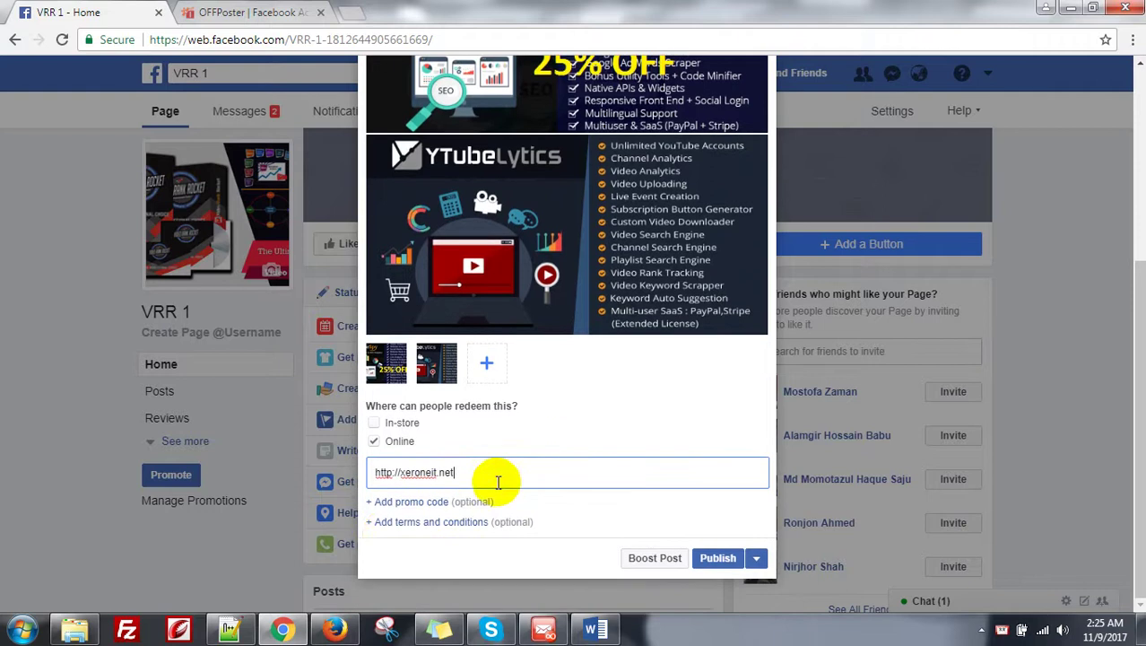
# Step: Add promo code 20OFF and terms and conditions 'This is test terms'
pyautogui.click(404, 504)
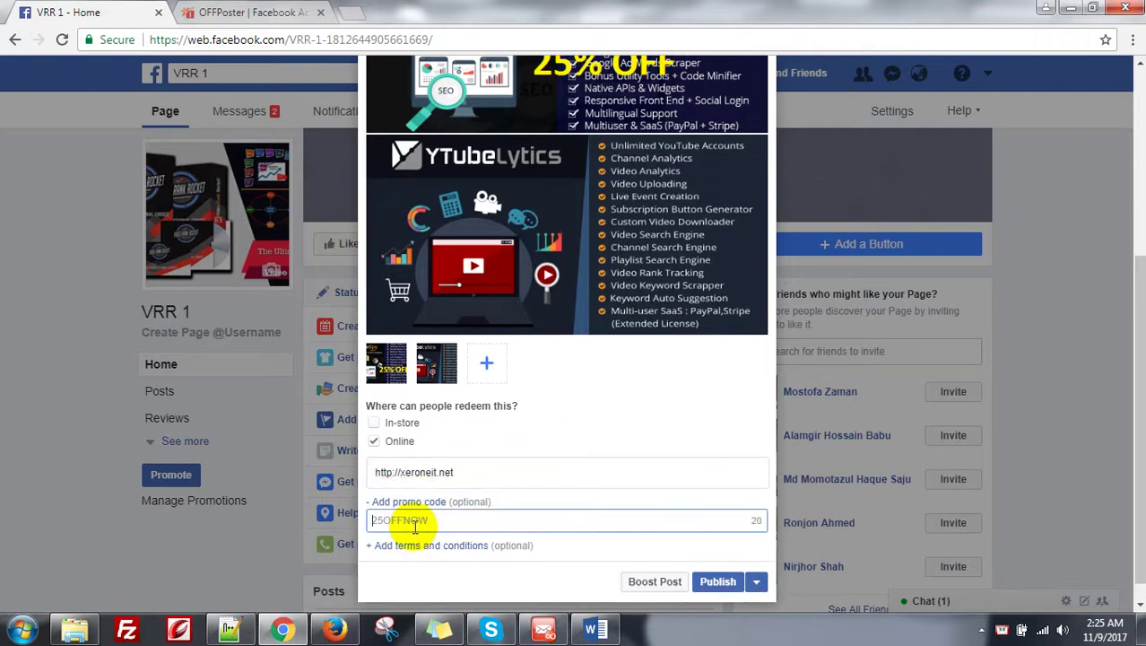
pyautogui.write('20OFF')
pyautogui.scroll(-1, 650, 450)
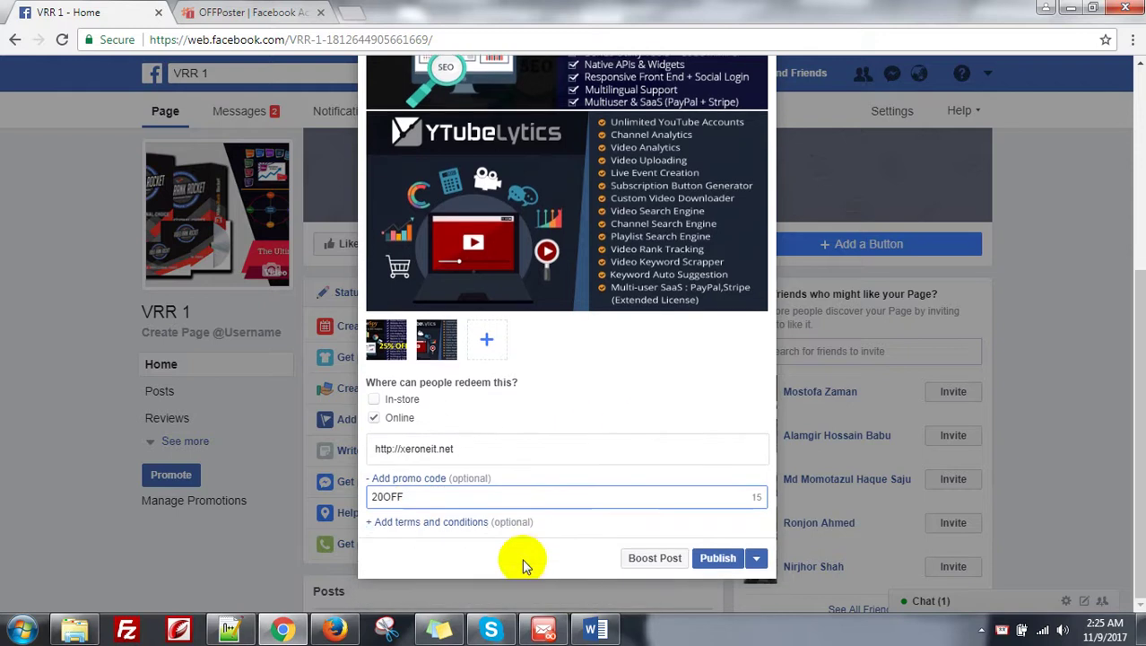
pyautogui.click(408, 527)
pyautogui.write('This is test terms')
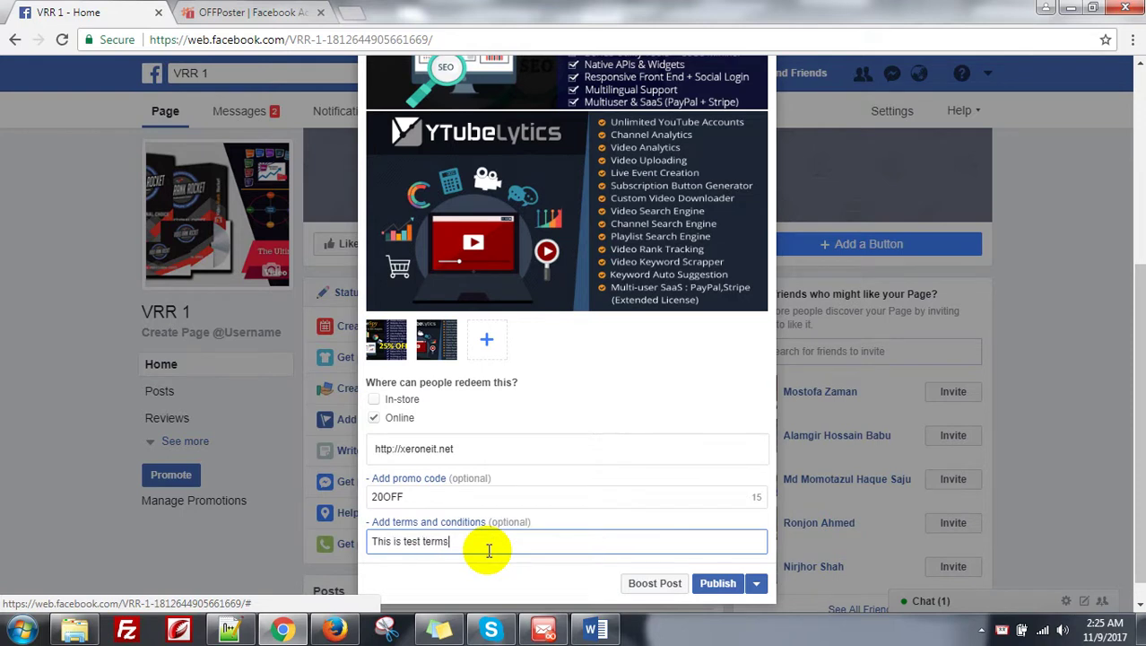
pyautogui.scroll(-1, 600, 448)
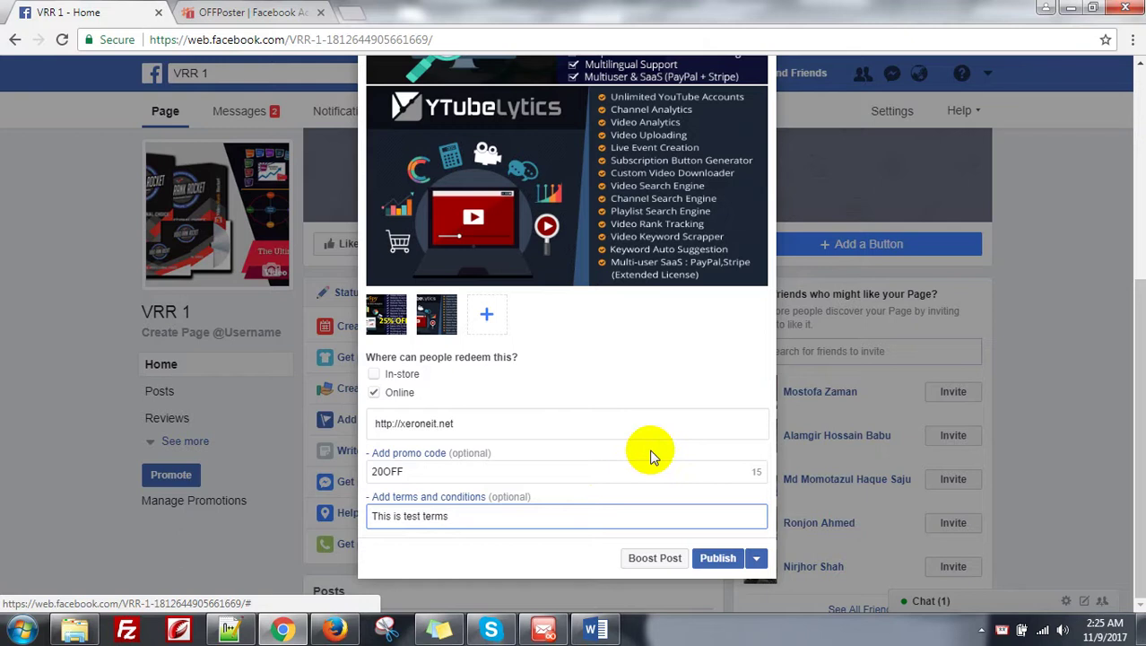
pyautogui.scroll(5, 556, 340)
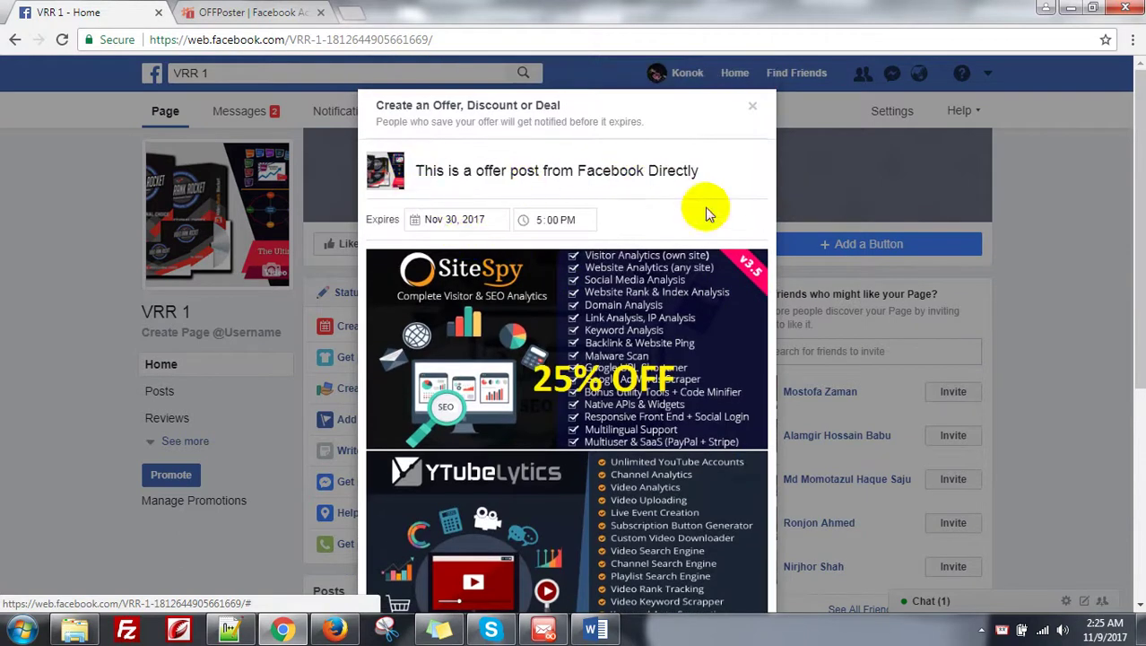
pyautogui.scroll(-2, 574, 251)
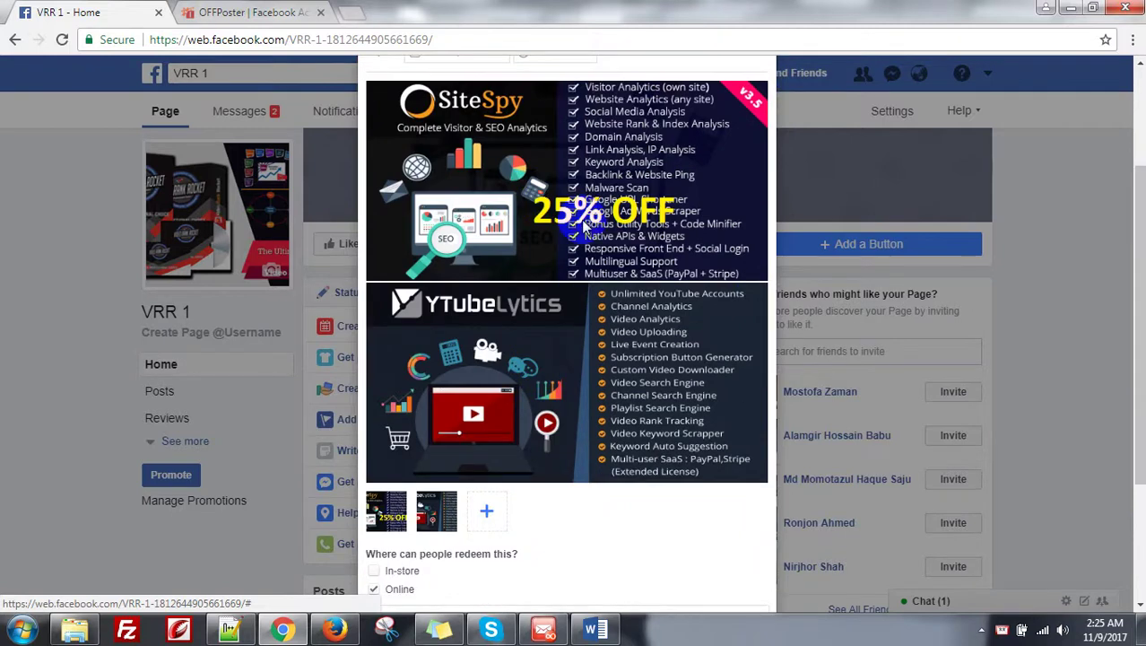
pyautogui.scroll(-2, 626, 366)
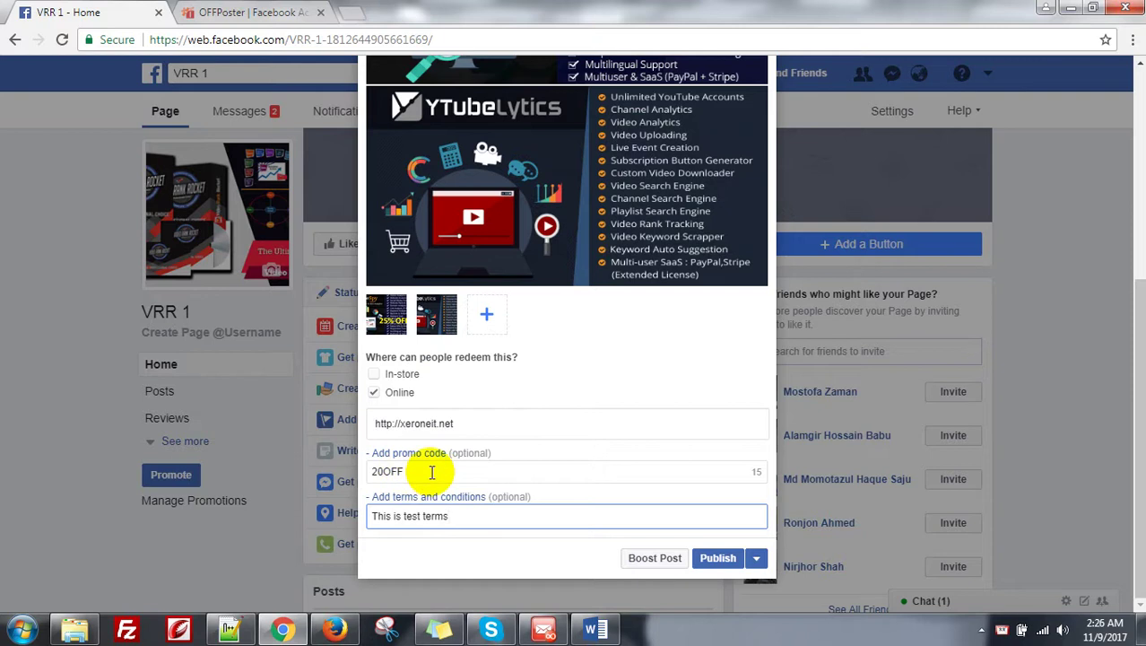
# Step: In OFFPoster, start a new offer campaign named 'Test Demo offer'
pyautogui.click(218, 13)
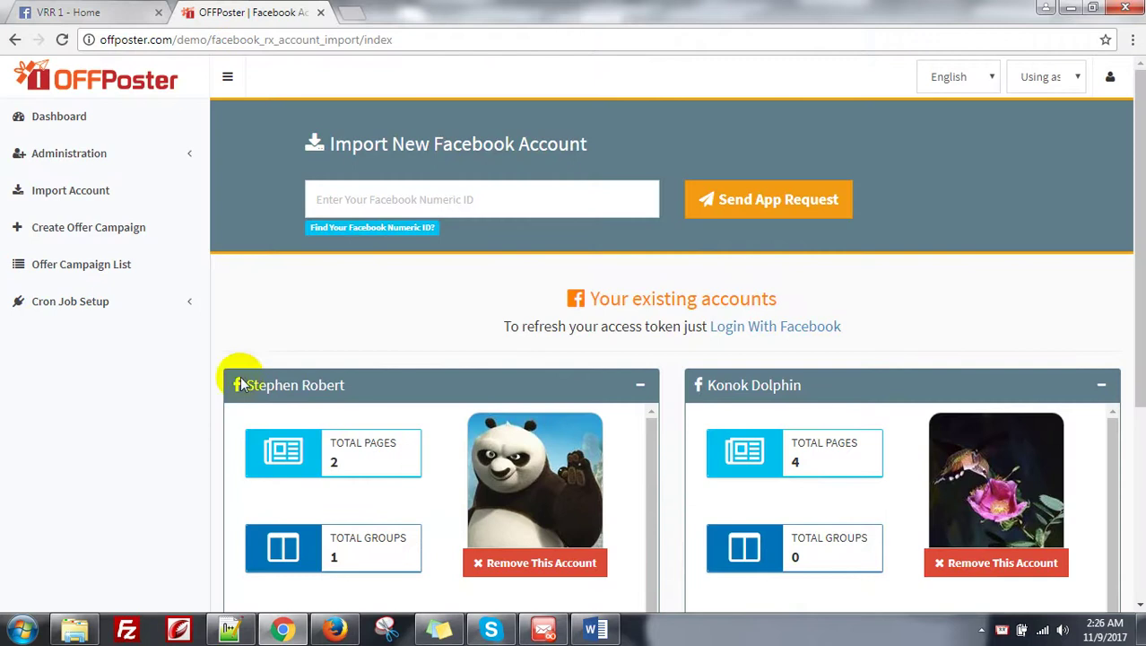
pyautogui.click(84, 236)
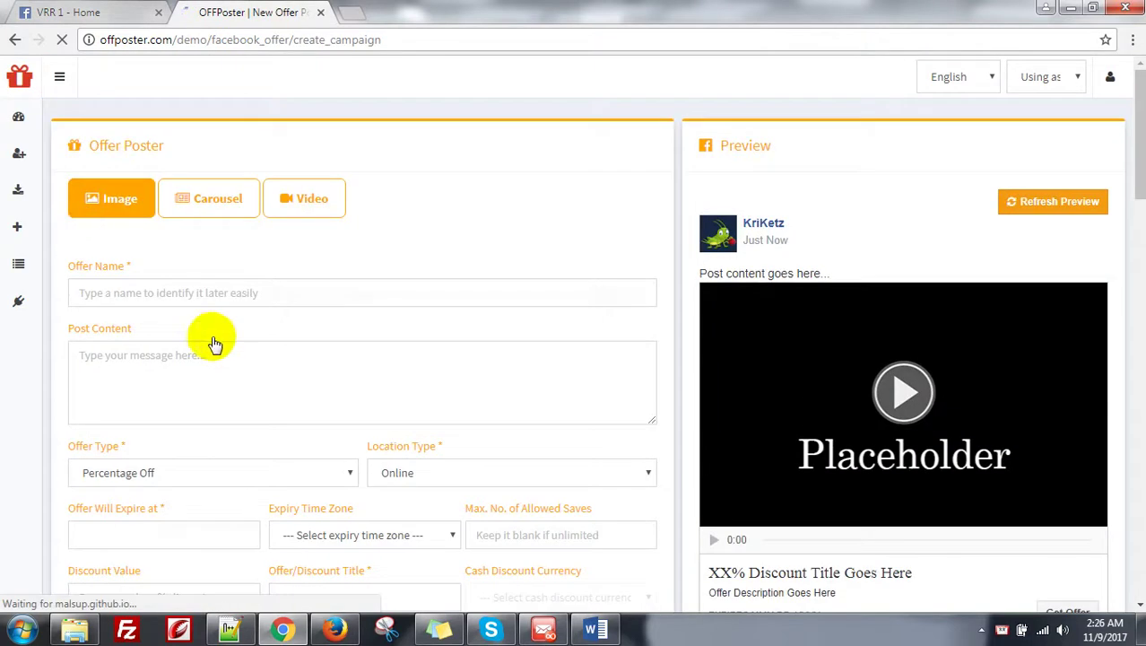
pyautogui.scroll(-1, 260, 305)
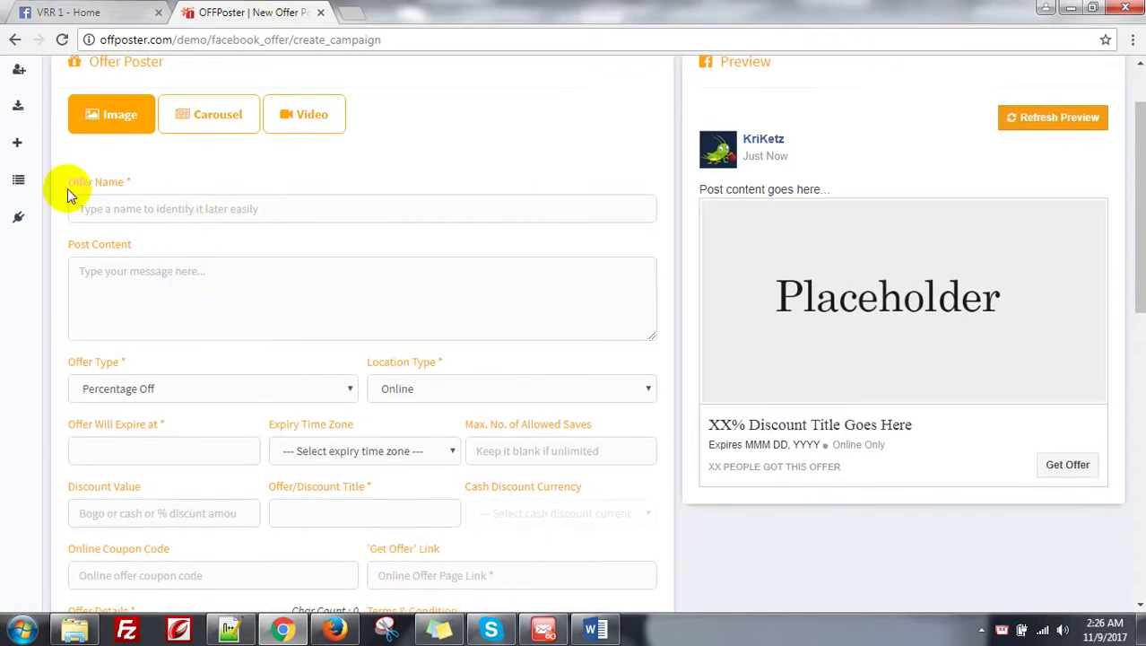
pyautogui.click(199, 203)
pyautogui.write('Te')
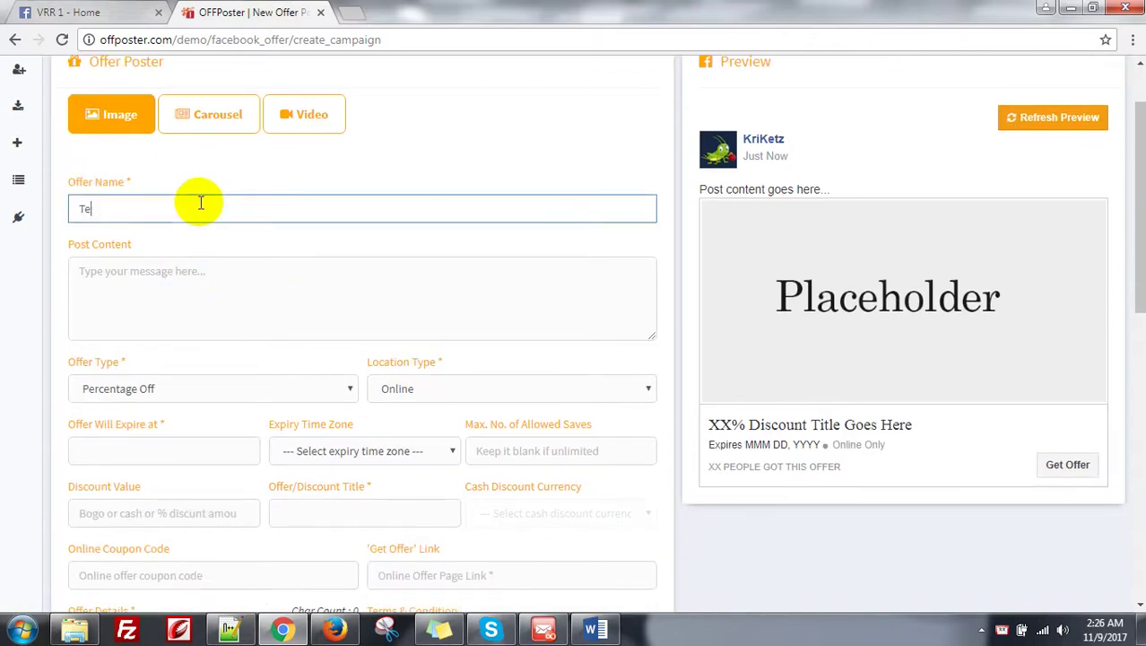
pyautogui.write('st Demo offer')
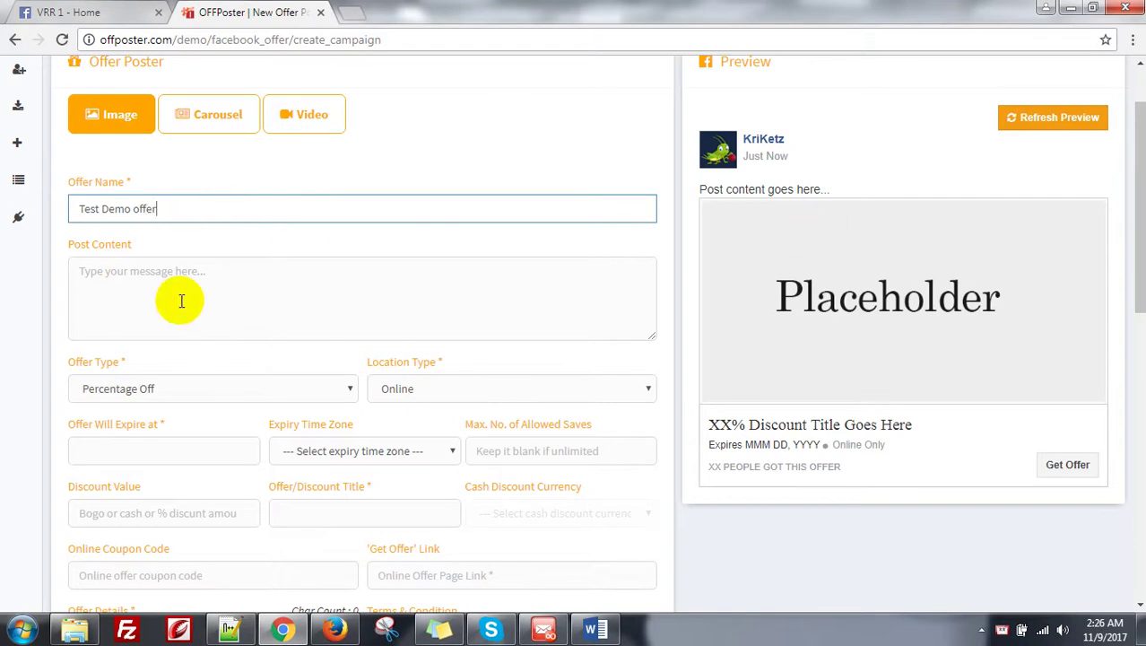
# Step: Write the post content 'This is test offer post from OFFPoster'
pyautogui.click(141, 291)
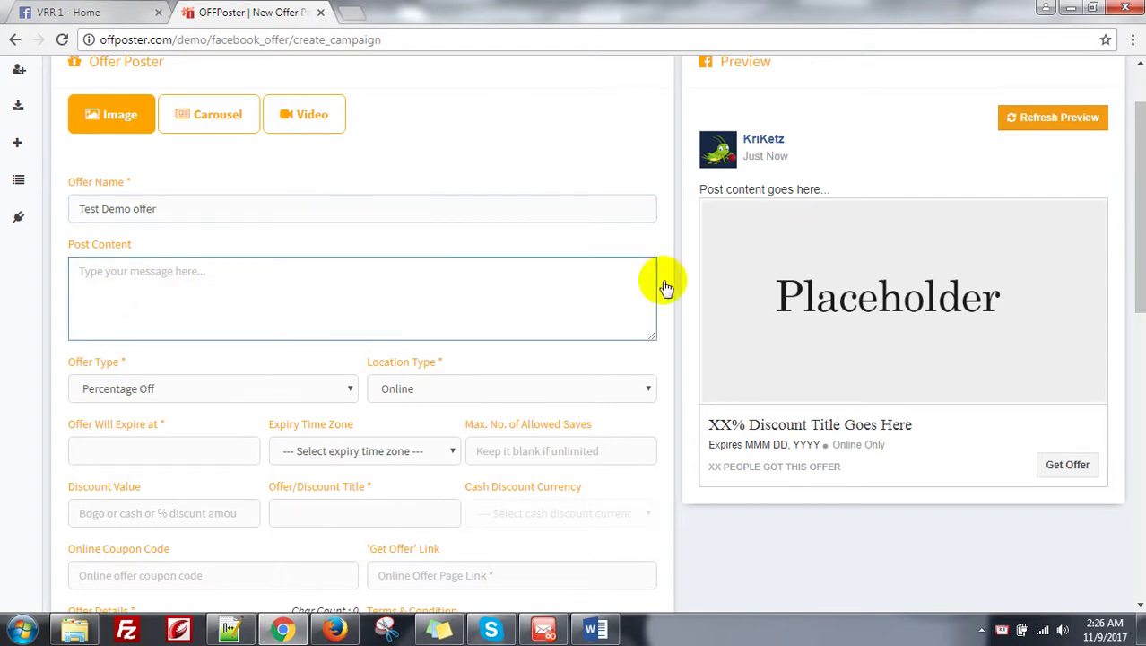
pyautogui.write('This is ')
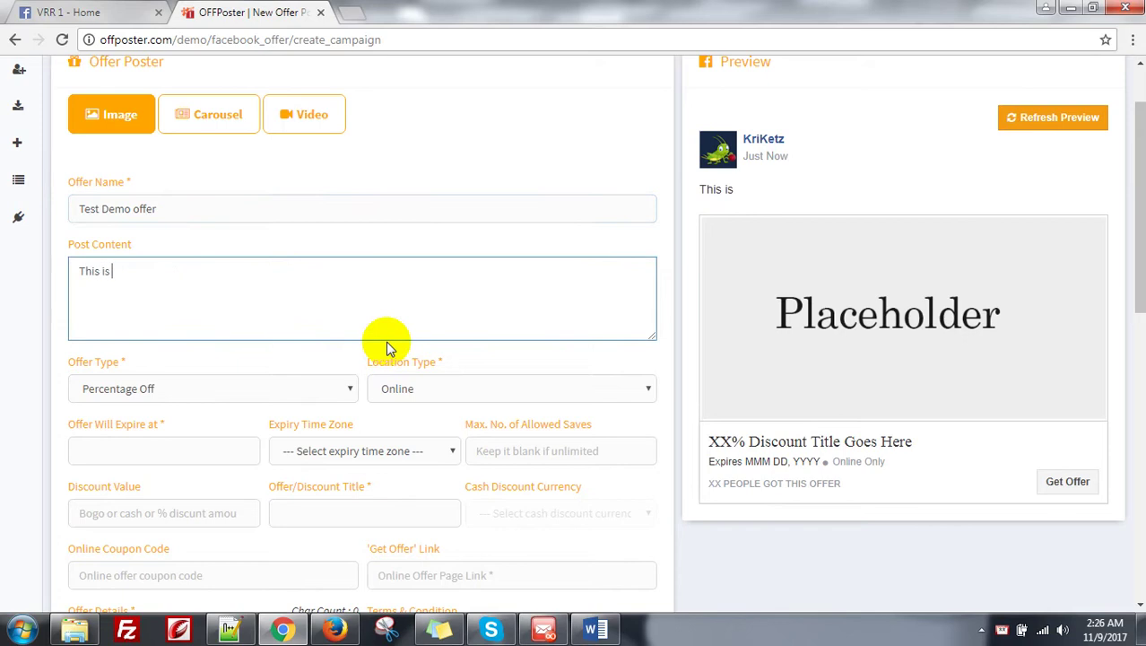
pyautogui.write('test offer post from OF')
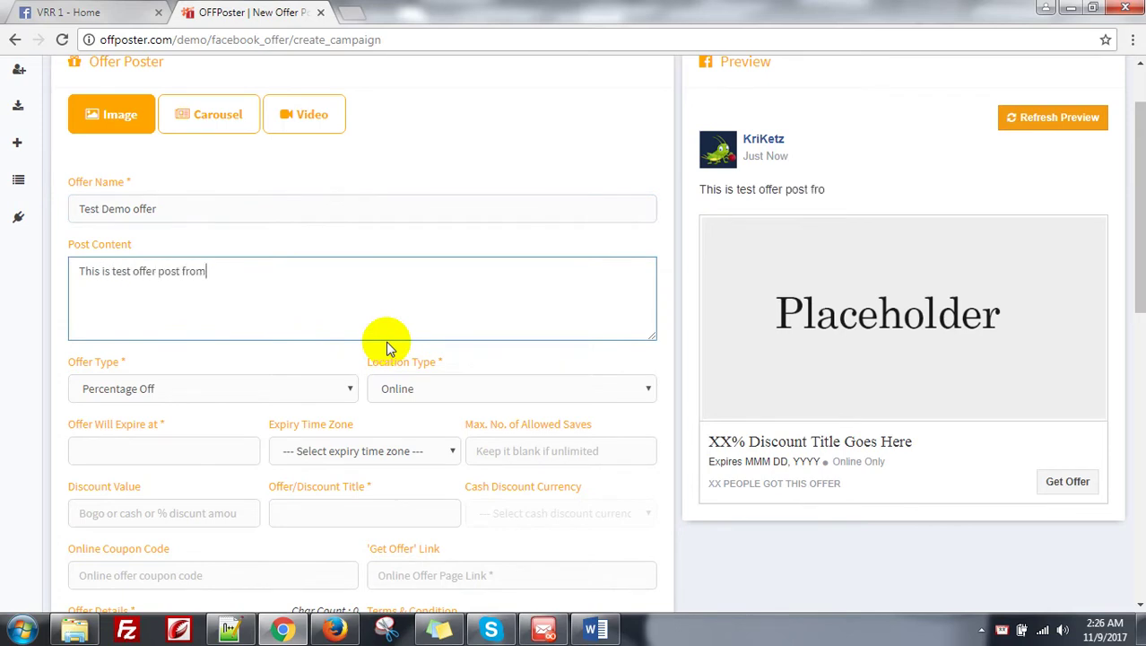
pyautogui.press('BackSpace')
pyautogui.write('FFPoster')
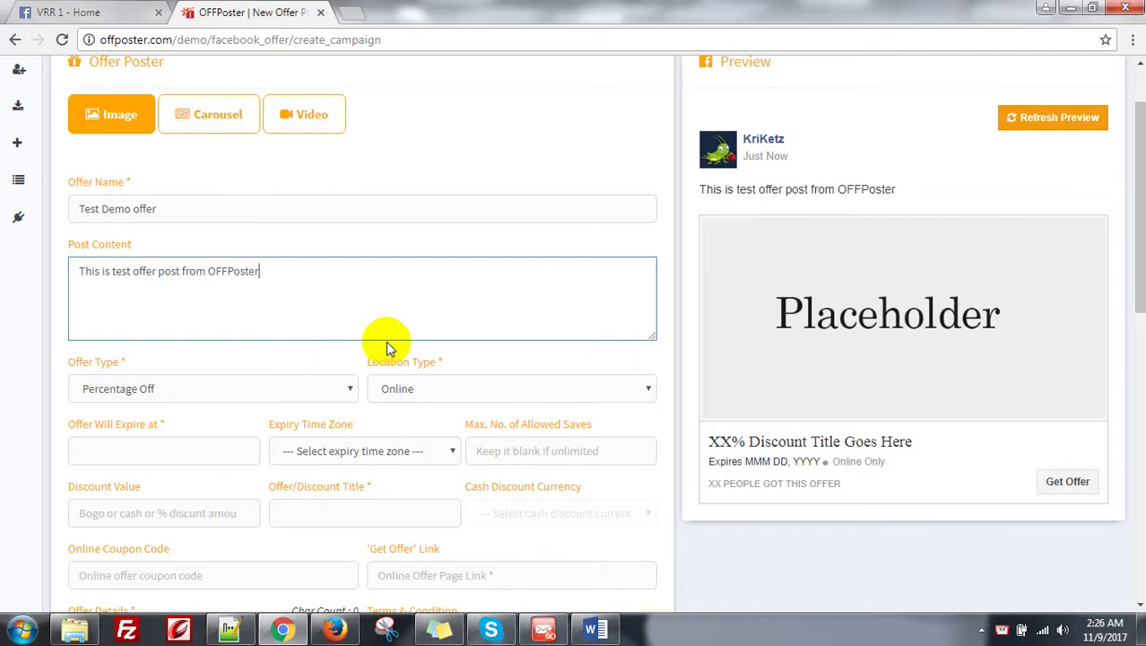
pyautogui.scroll(-1, 457, 422)
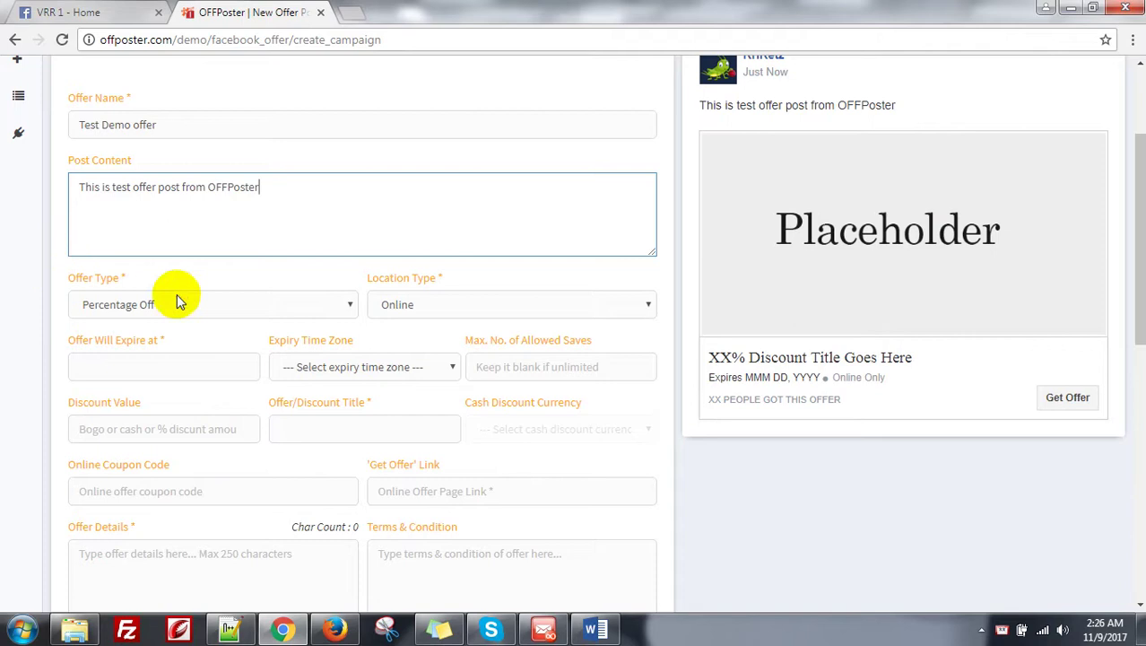
pyautogui.click(144, 305)
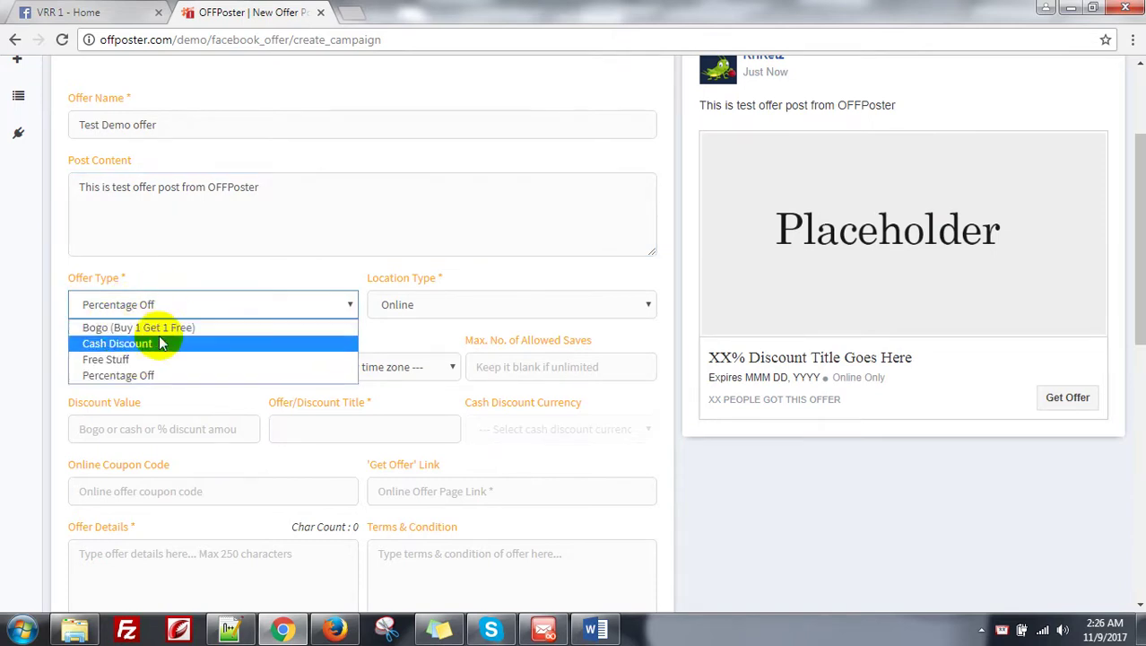
pyautogui.click(94, 13)
# Step: Review the Facebook draft's images, promo code 20OFF and terms, then return to OFFPoster
pyautogui.click(95, 13)
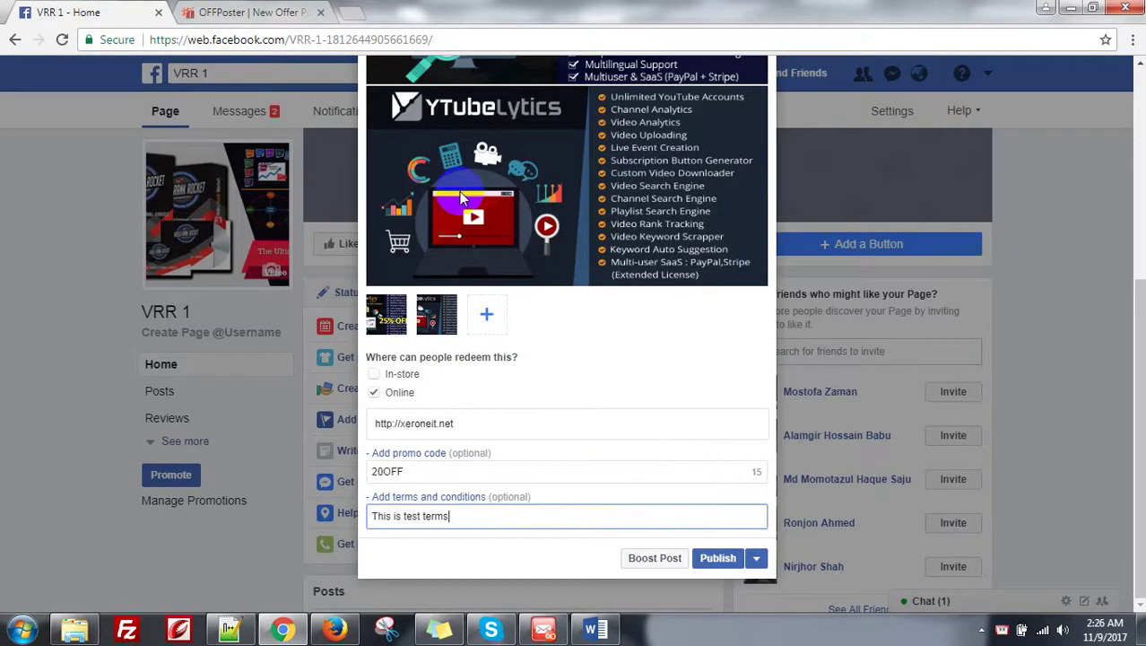
pyautogui.scroll(2, 583, 363)
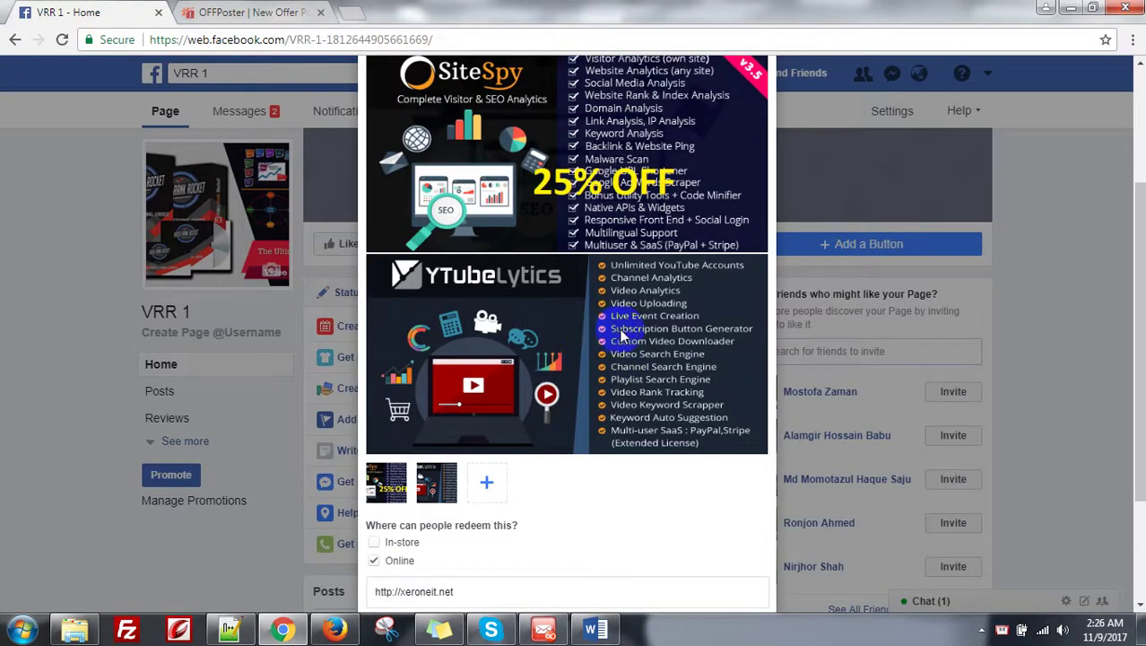
pyautogui.scroll(3, 614, 345)
pyautogui.scroll(-4, 621, 334)
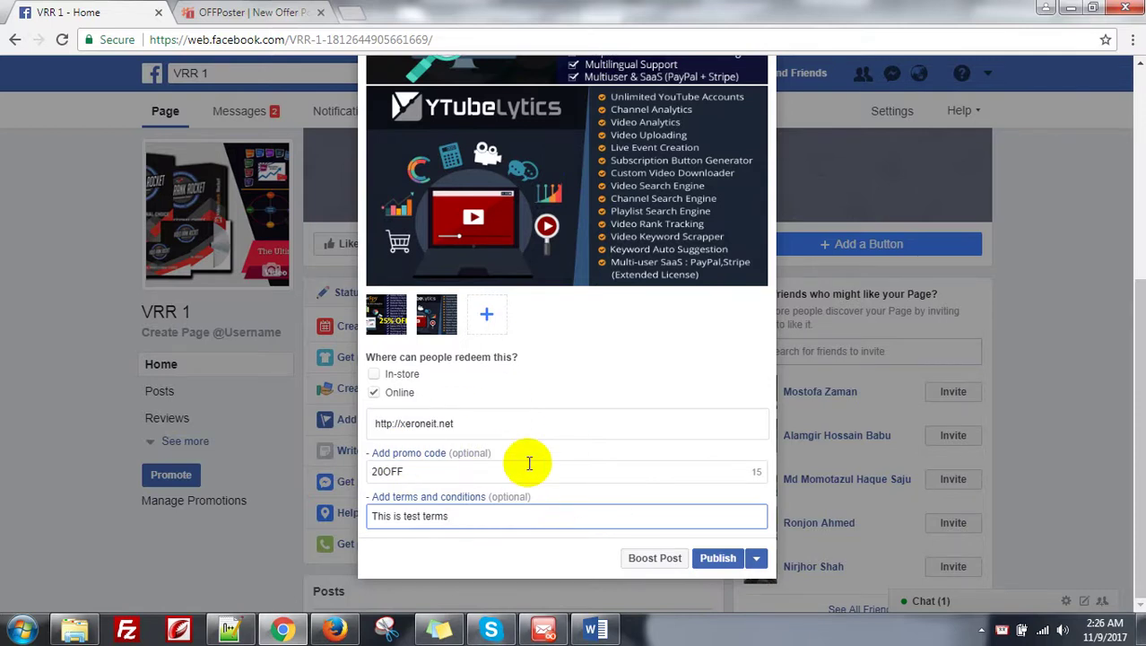
pyautogui.click(253, 12)
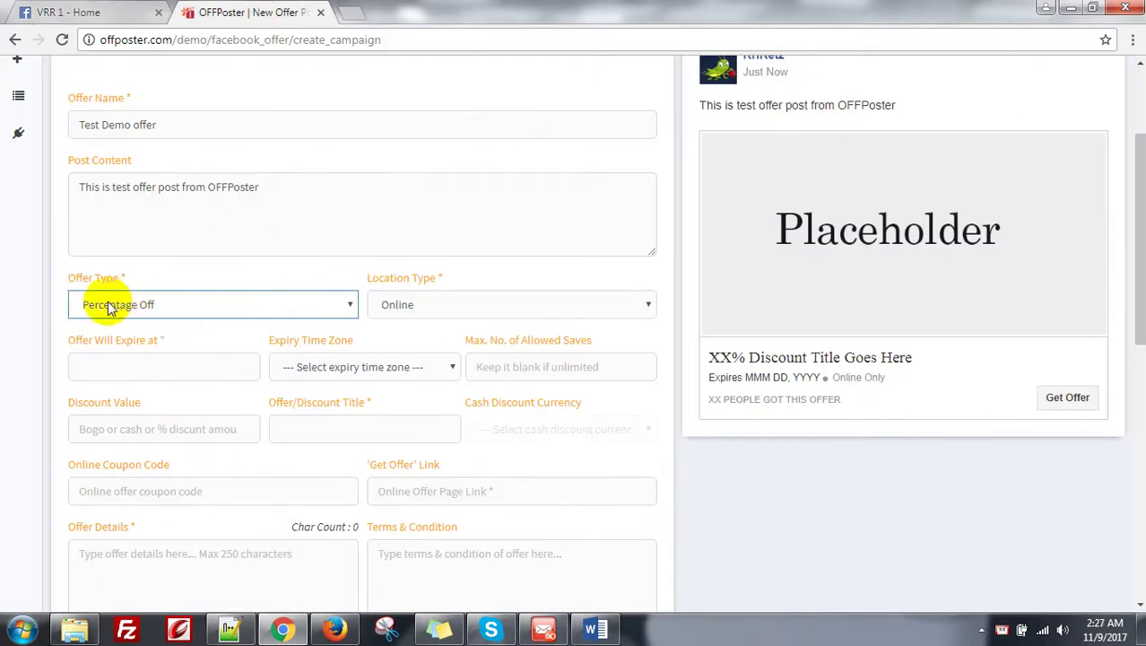
# Step: Keep Percentage Off and Online, and set expiry time zone GMT +6.00 Asia/Dhaka
pyautogui.click(145, 309)
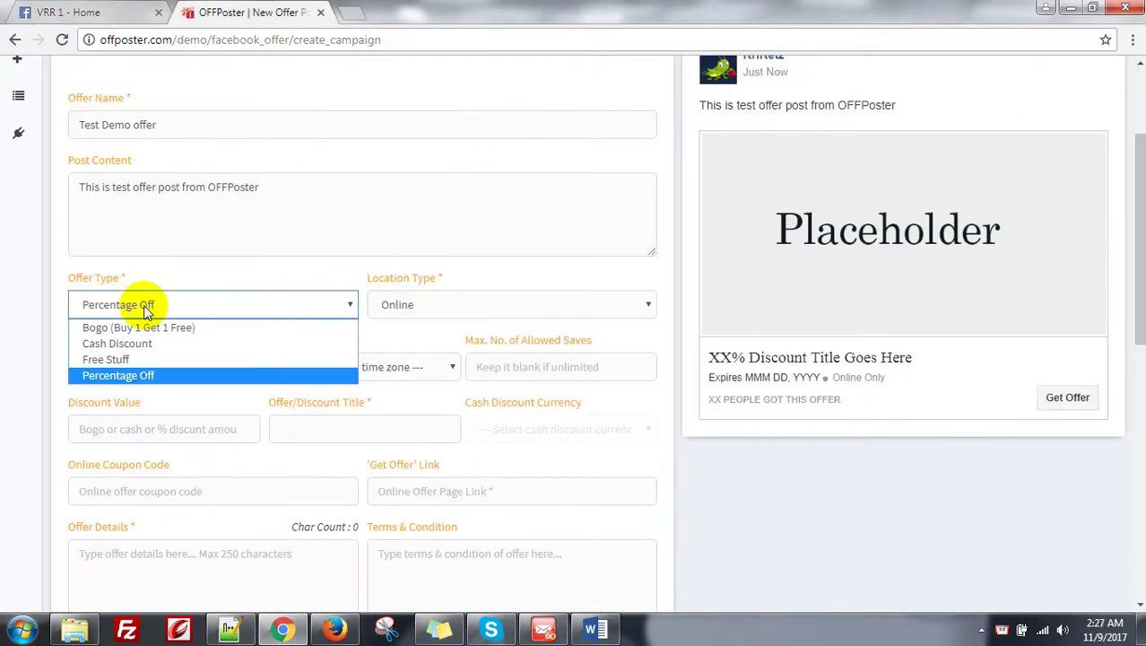
pyautogui.click(172, 373)
pyautogui.click(437, 306)
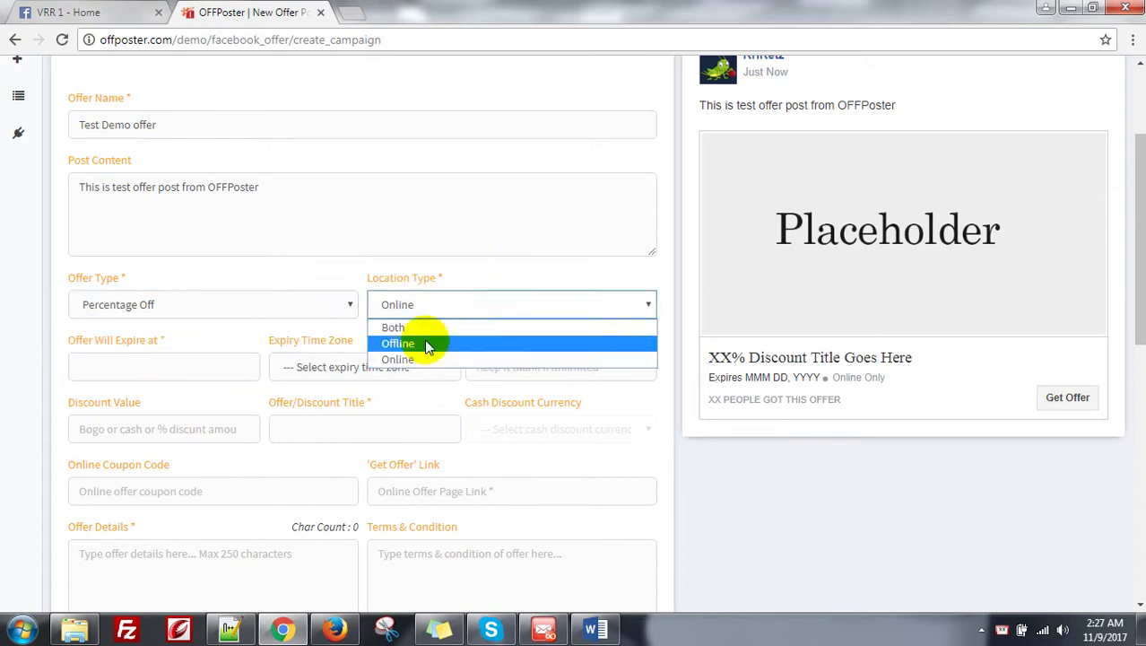
pyautogui.click(404, 359)
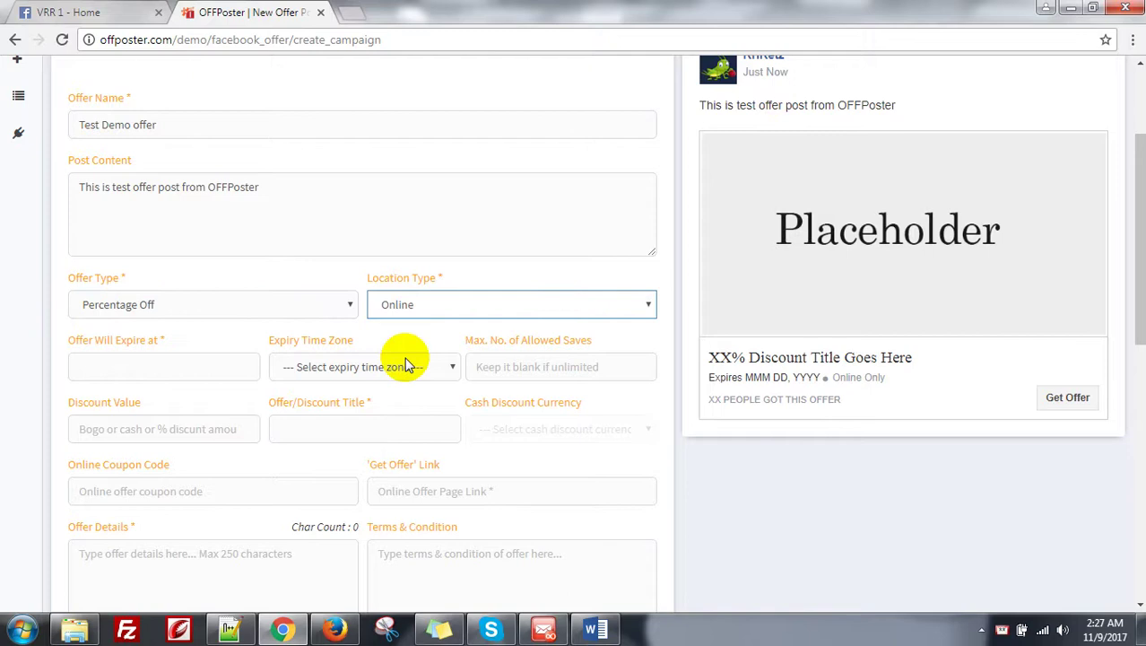
pyautogui.scroll(-1, 255, 353)
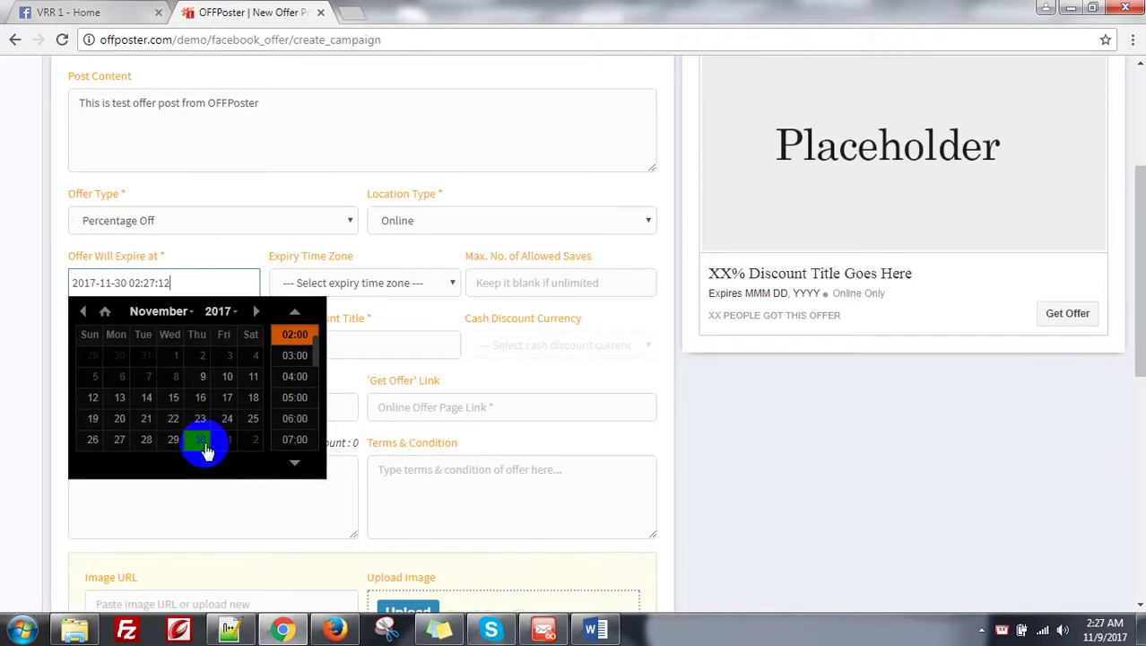
pyautogui.click(371, 285)
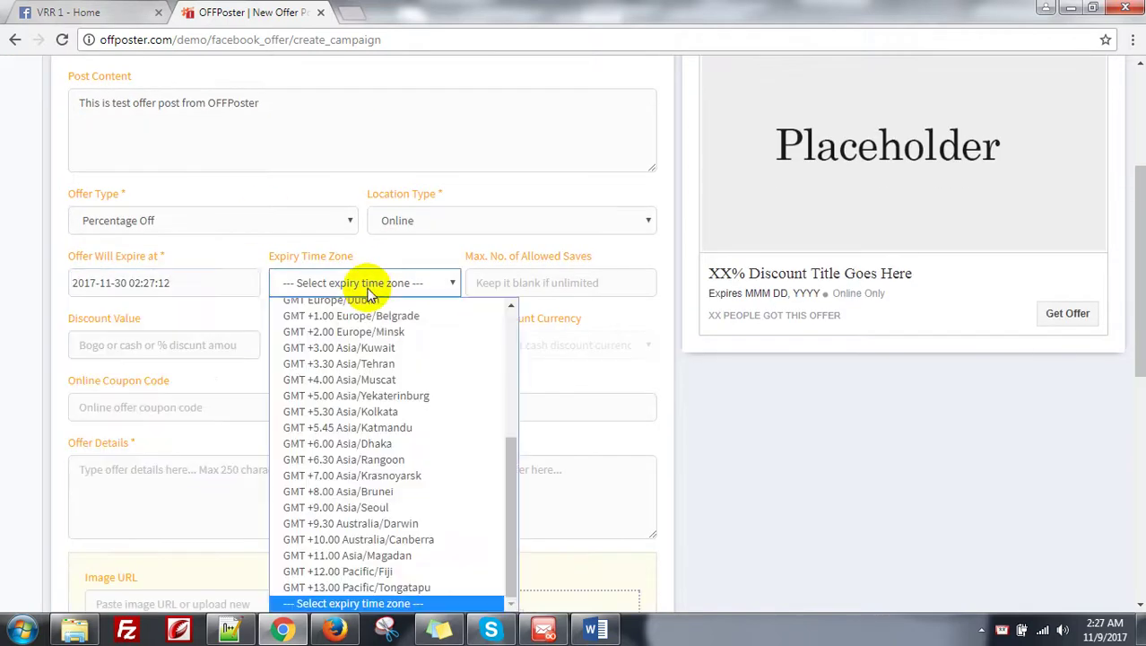
pyautogui.click(394, 443)
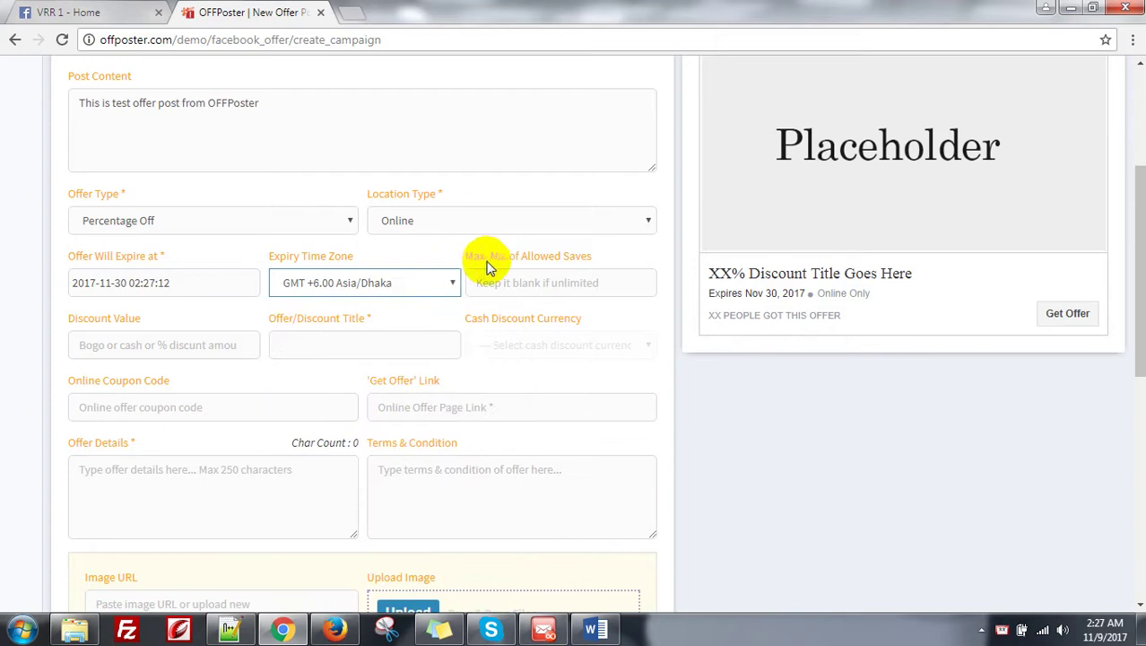
pyautogui.click(586, 279)
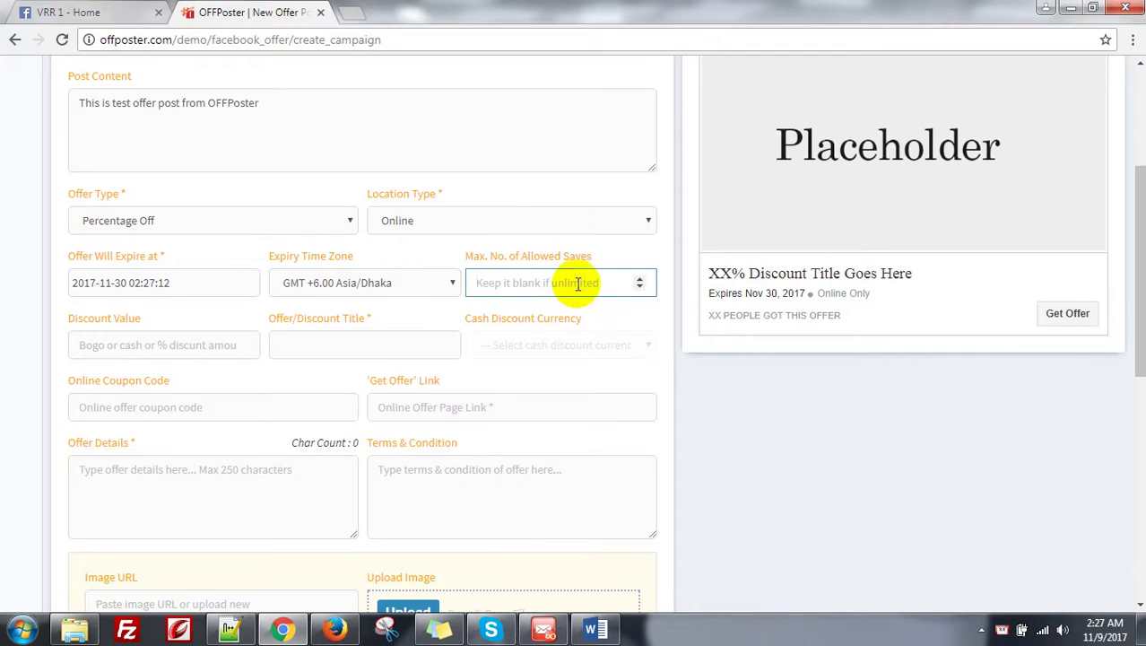
# Step: Glance over the Facebook offer draft once more before continuing in OFFPoster
pyautogui.click(77, 13)
pyautogui.scroll(5, 568, 272)
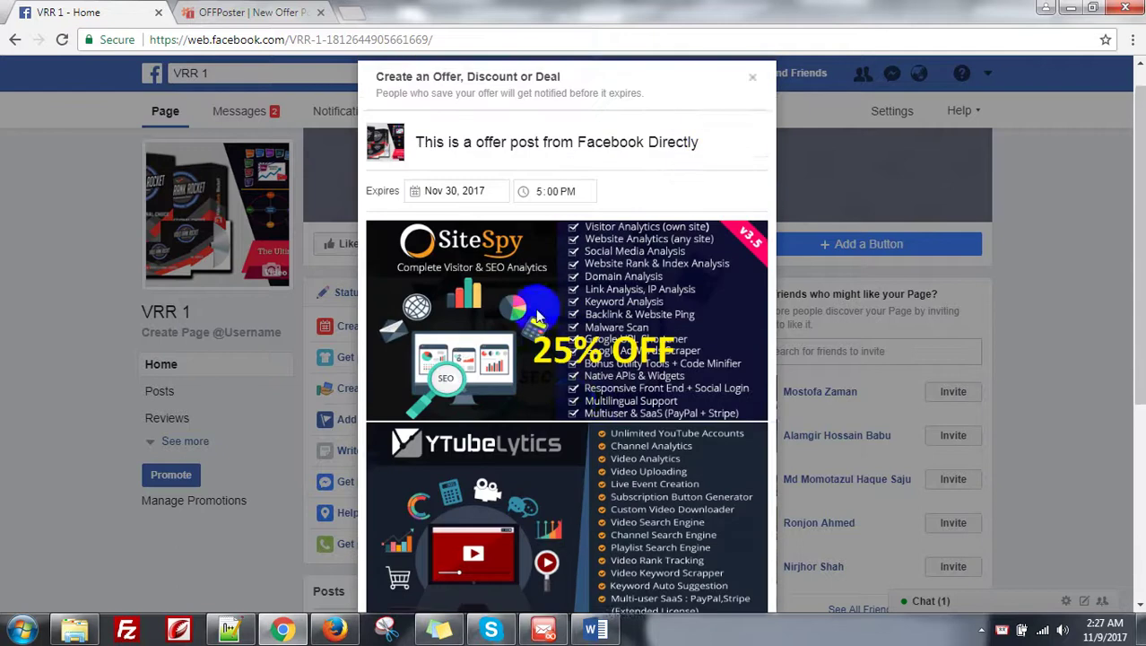
pyautogui.scroll(-5, 571, 387)
pyautogui.click(242, 13)
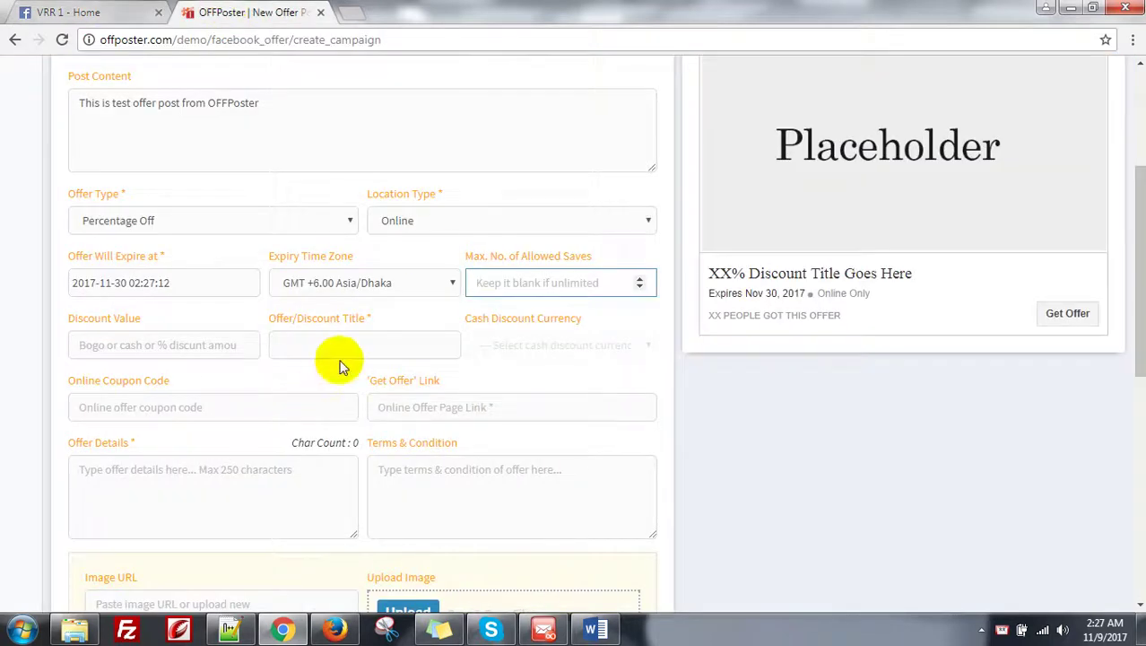
# Step: Enter discount value 20 and title 'OFF. Limited Time Offer.' so the preview reads 20% OFF
pyautogui.scroll(-1, 146, 253)
pyautogui.click(169, 260)
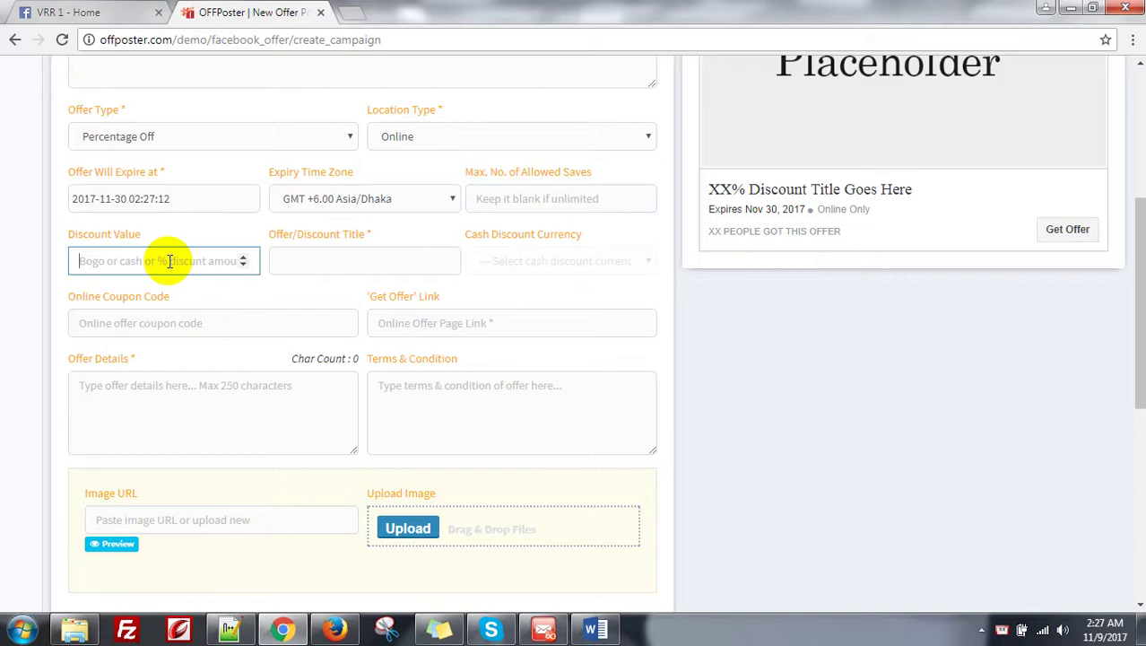
pyautogui.write('20')
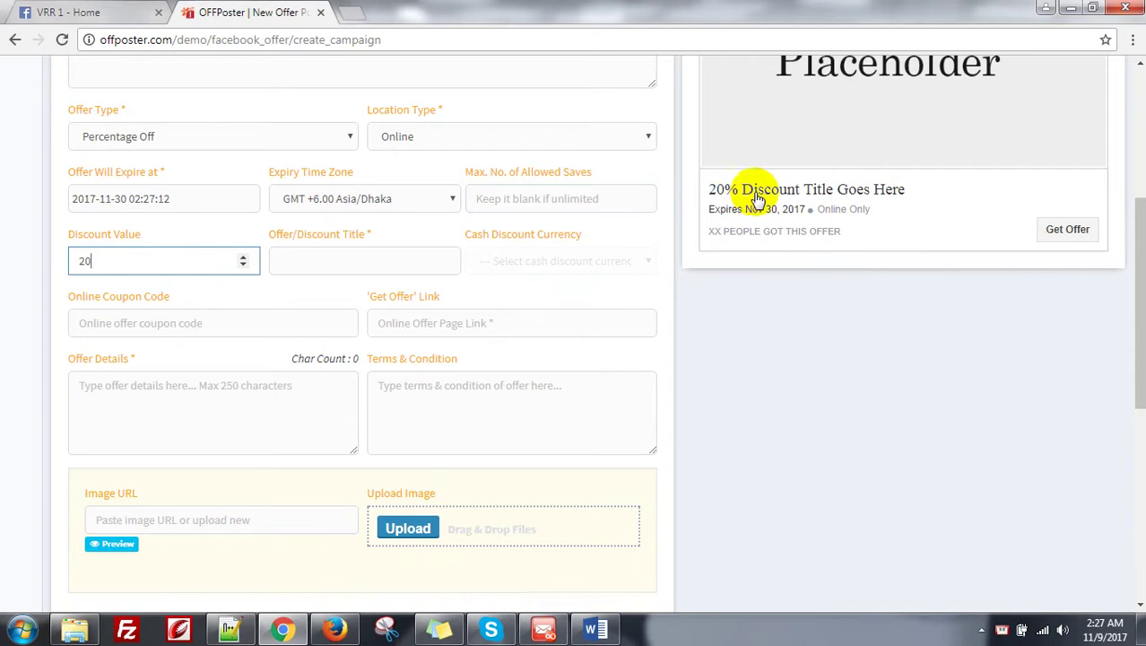
pyautogui.click(308, 263)
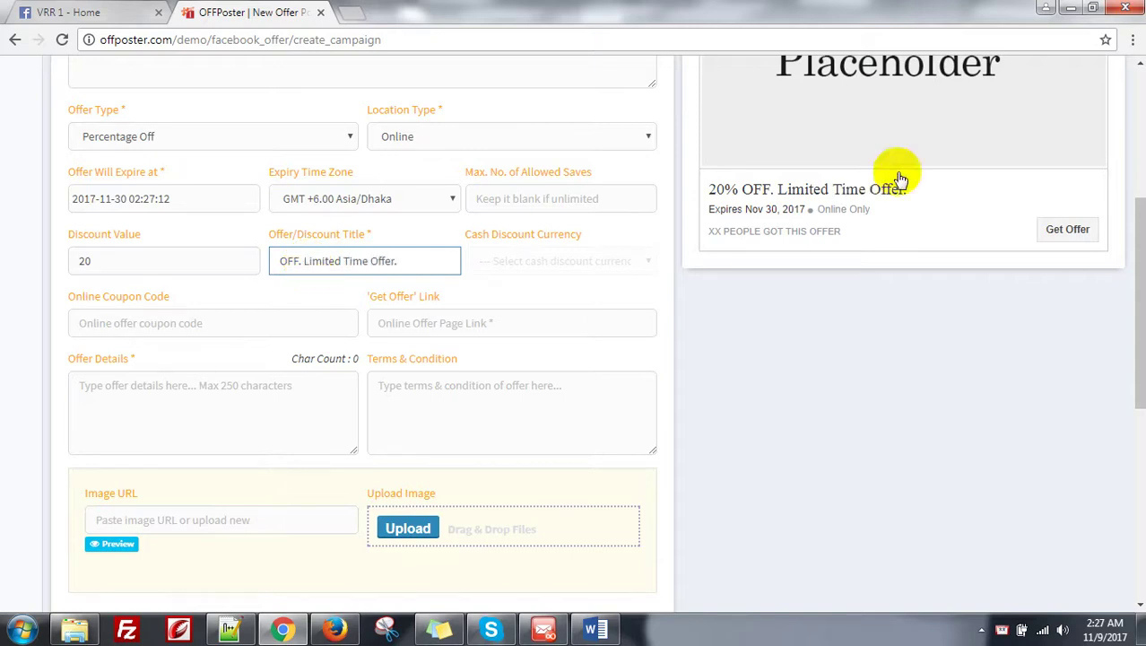
pyautogui.scroll(2, 895, 174)
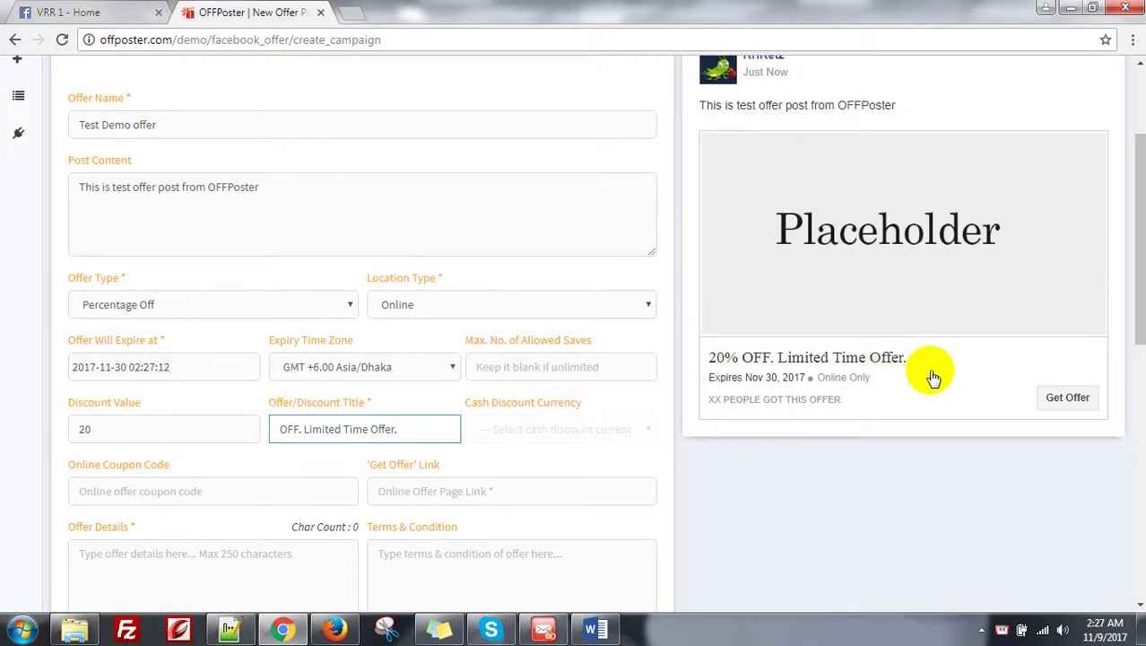
pyautogui.scroll(-1, 225, 438)
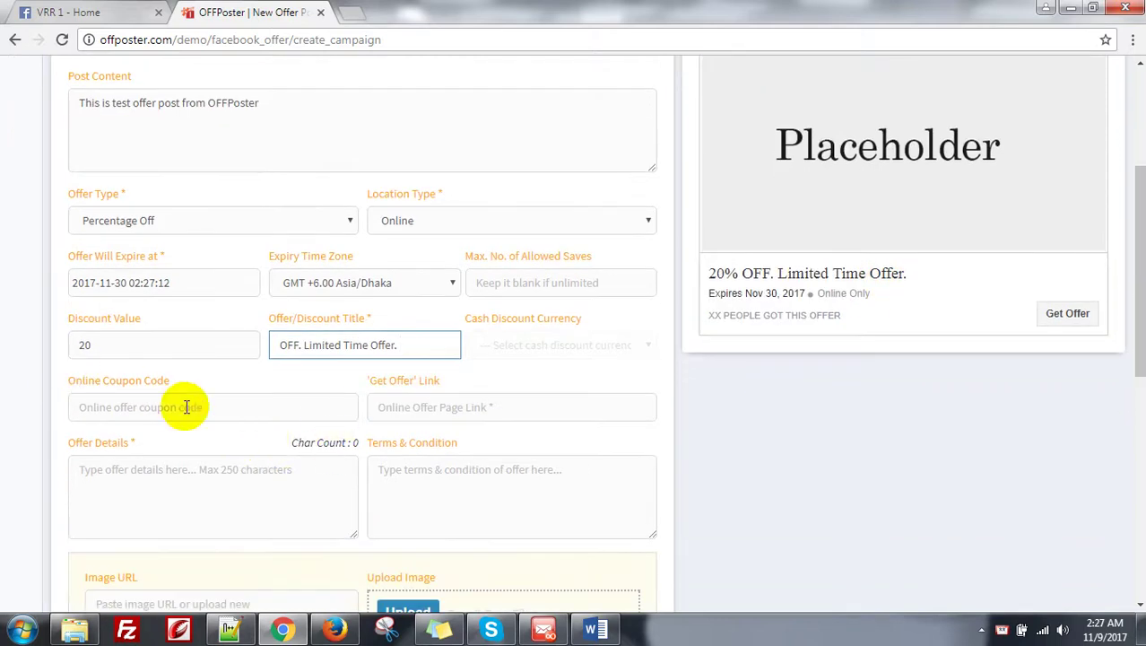
pyautogui.click(262, 409)
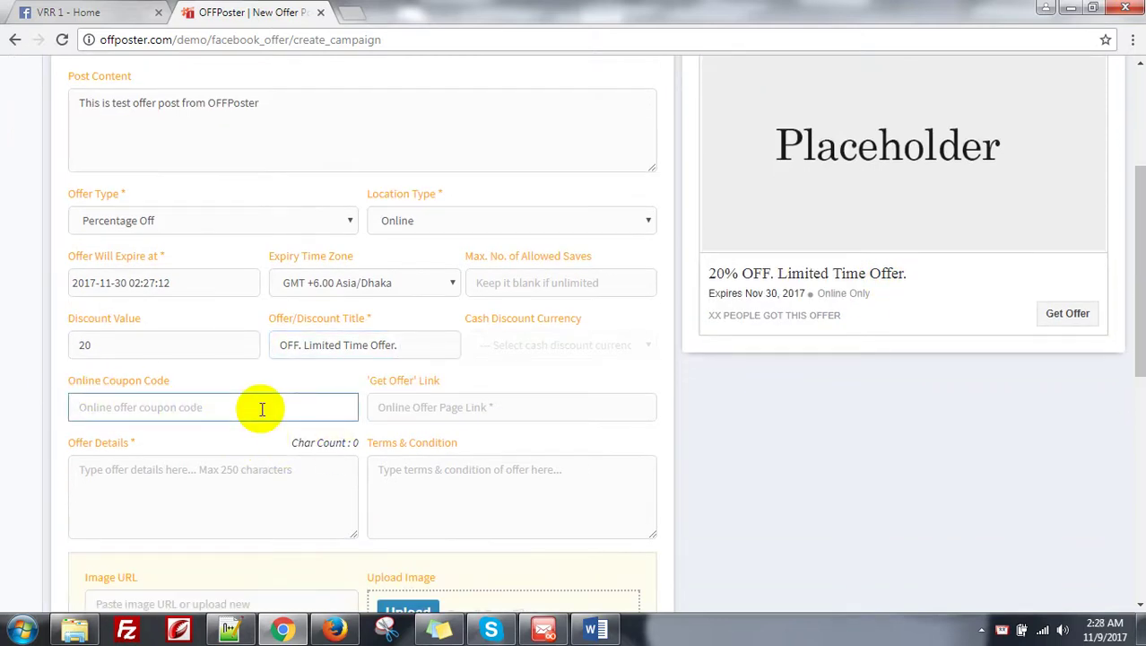
pyautogui.write('20OFFNOW')
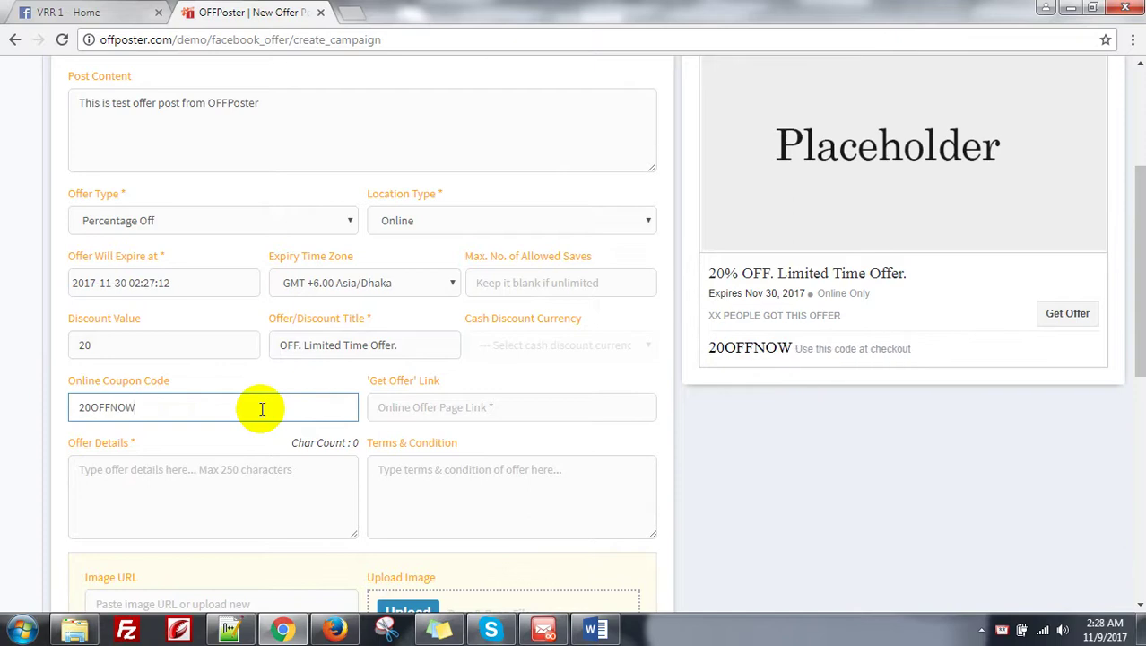
pyautogui.scroll(-2, 389, 431)
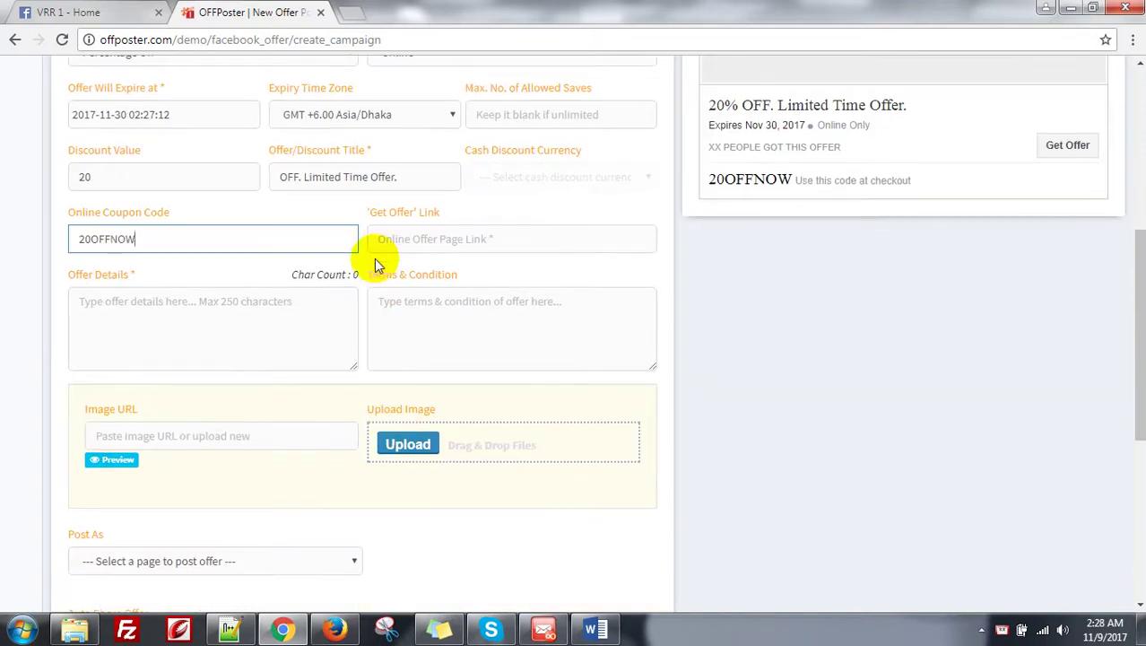
pyautogui.click(470, 225)
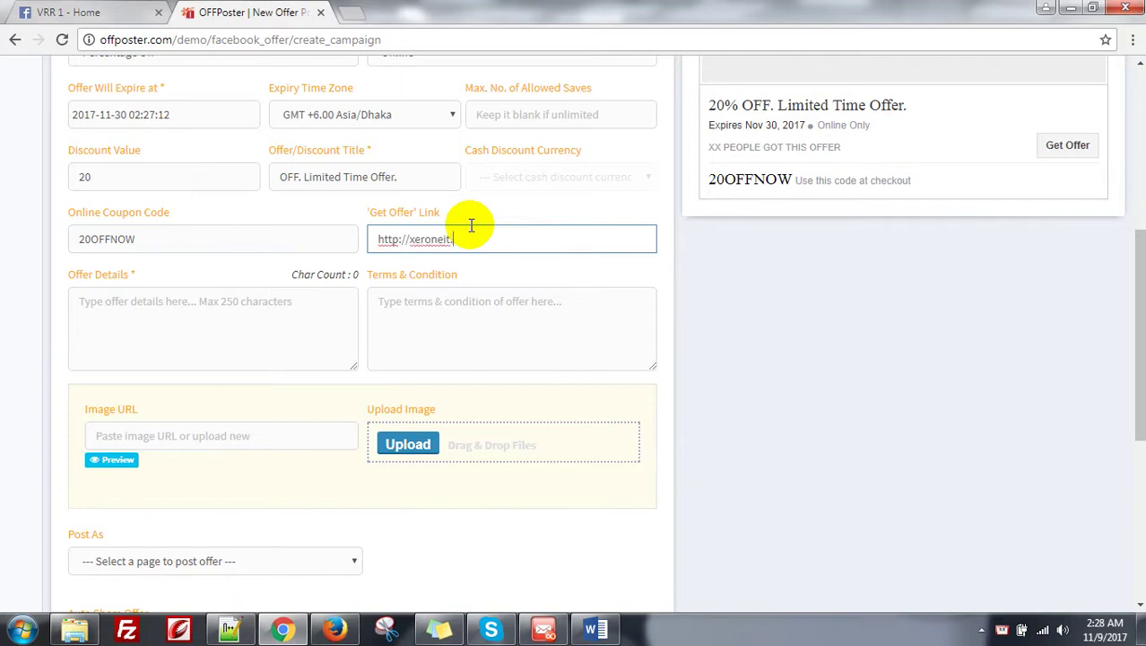
pyautogui.click(214, 332)
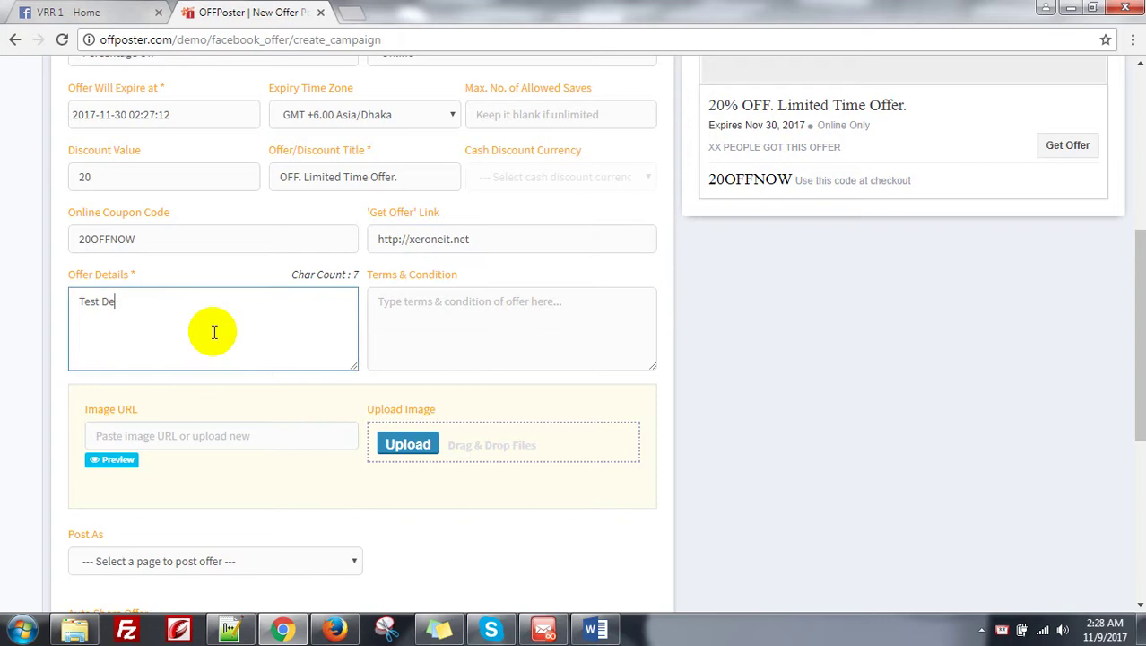
pyautogui.press('Tab')
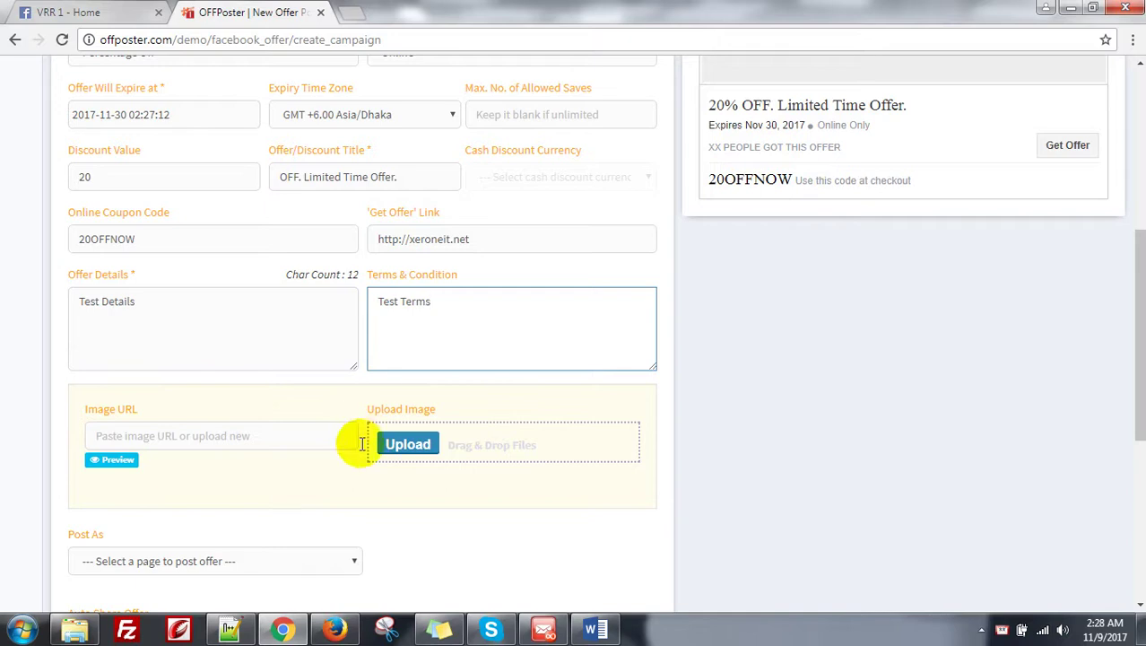
# Step: Upload OFFPOST_cover.png as the offer image
pyautogui.click(410, 446)
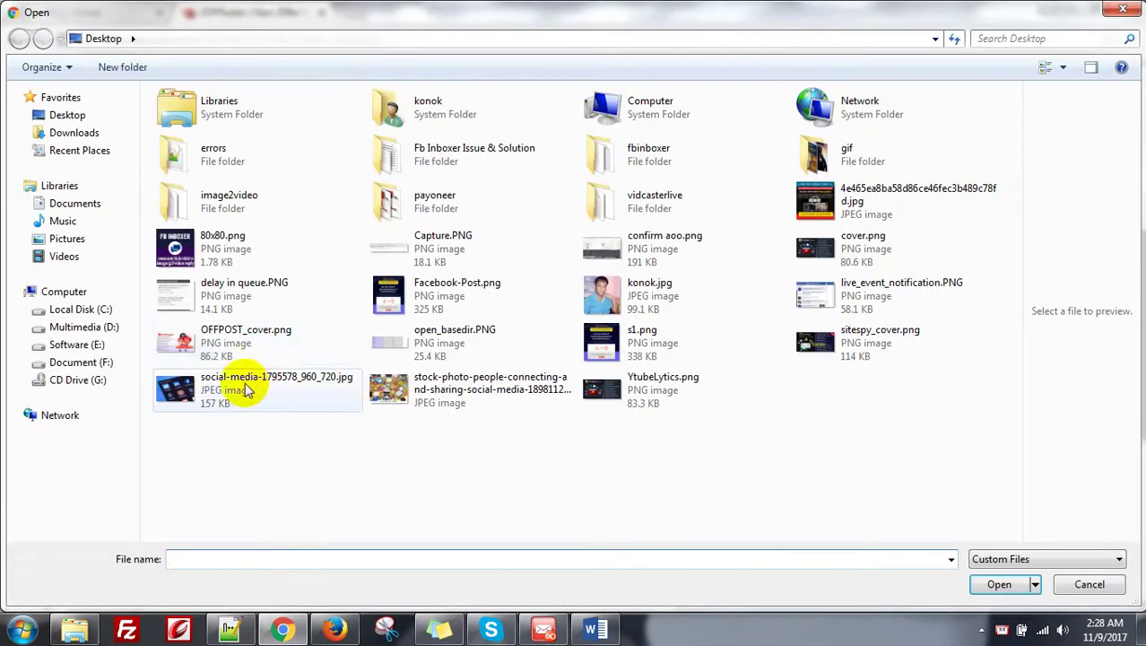
pyautogui.doubleClick(260, 345)
pyautogui.scroll(5, 502, 385)
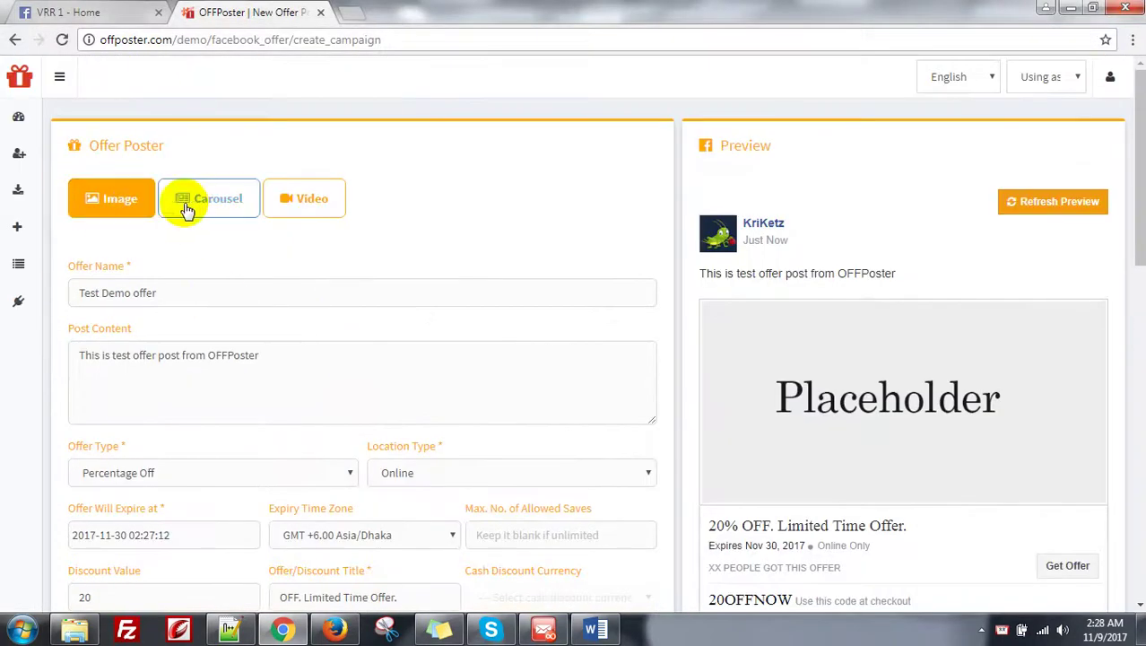
# Step: Preview the carousel slides and video format, then return the offer to a single image
pyautogui.click(192, 209)
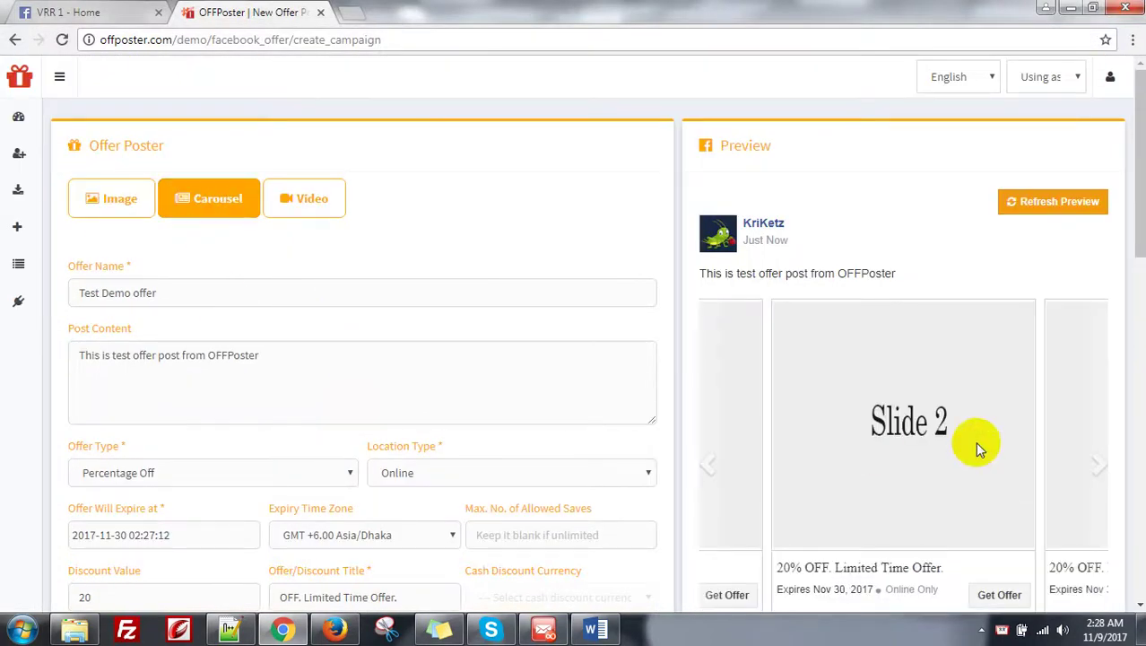
pyautogui.click(708, 464)
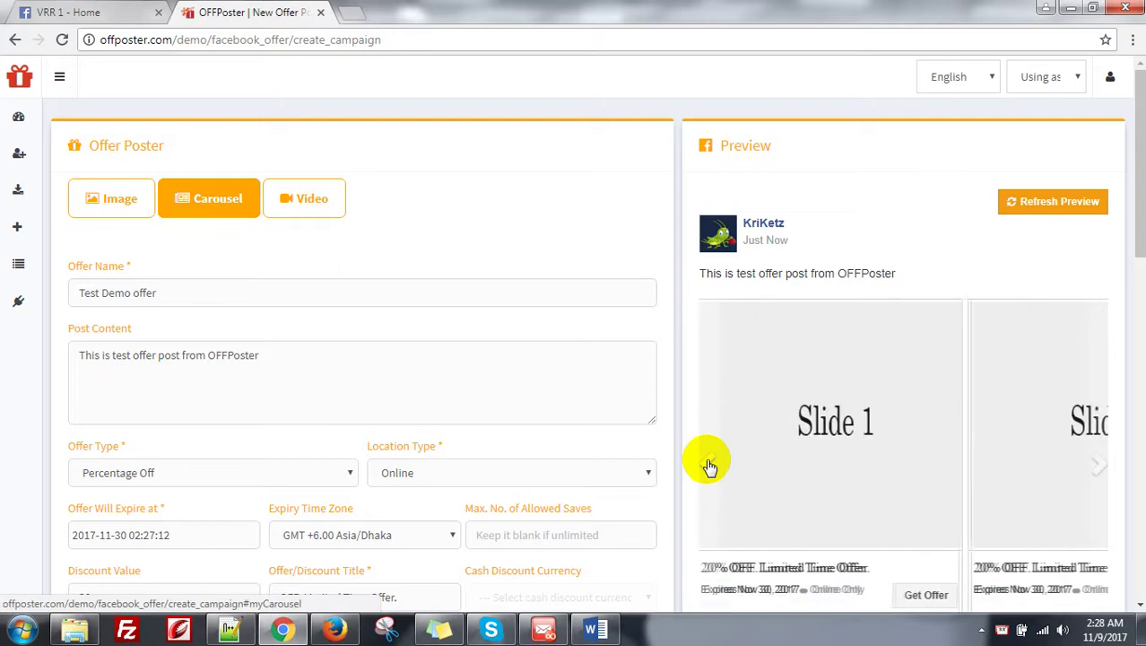
pyautogui.click(708, 464)
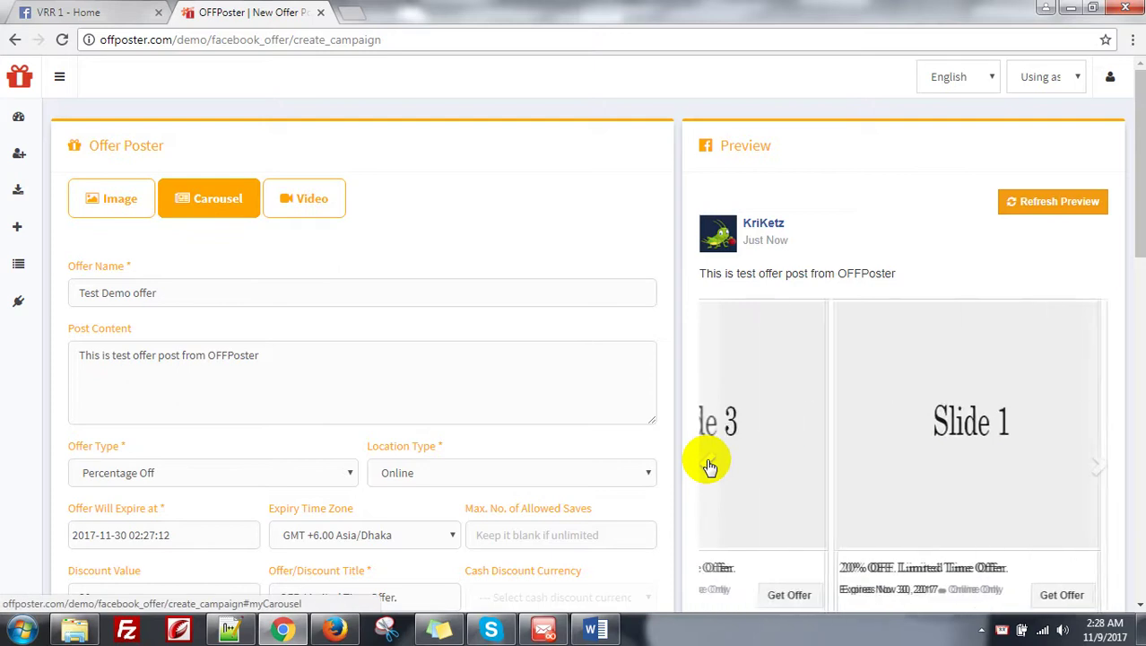
pyautogui.click(1103, 468)
pyautogui.scroll(-2, 921, 440)
pyautogui.scroll(1, 1092, 409)
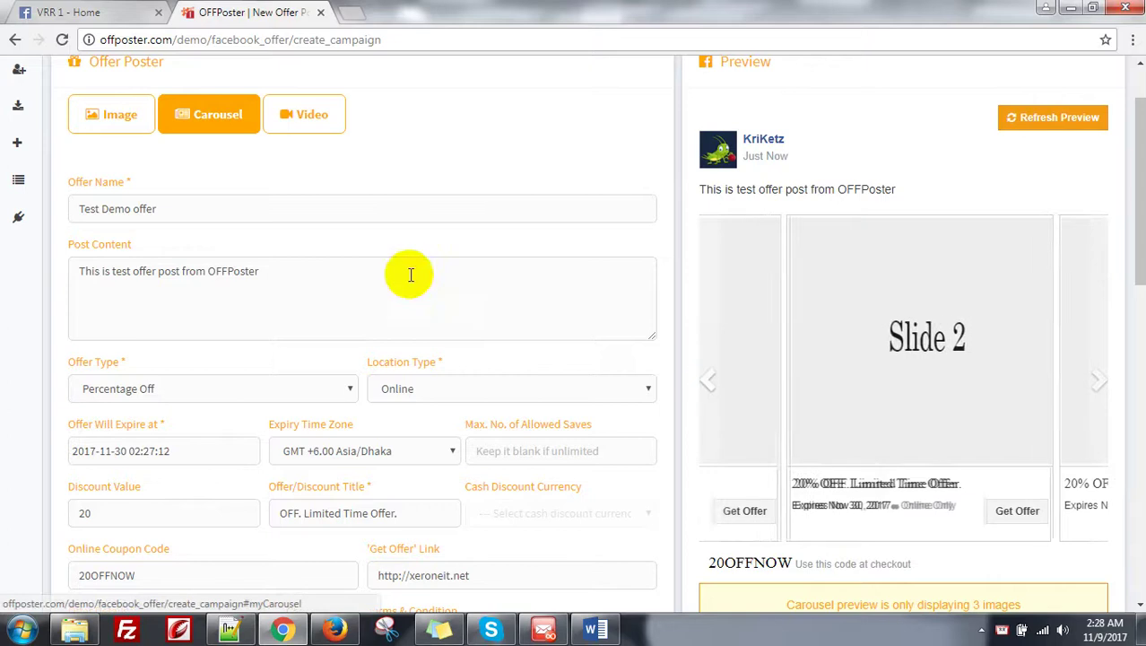
pyautogui.click(326, 116)
pyautogui.scroll(-4, 844, 455)
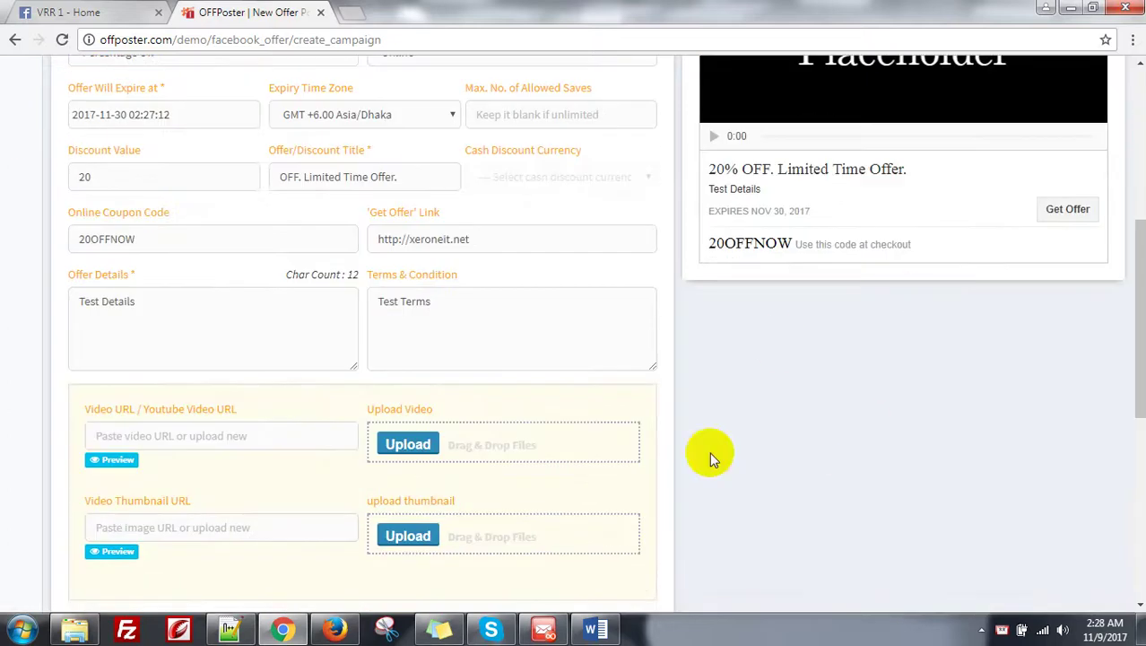
pyautogui.scroll(5, 793, 417)
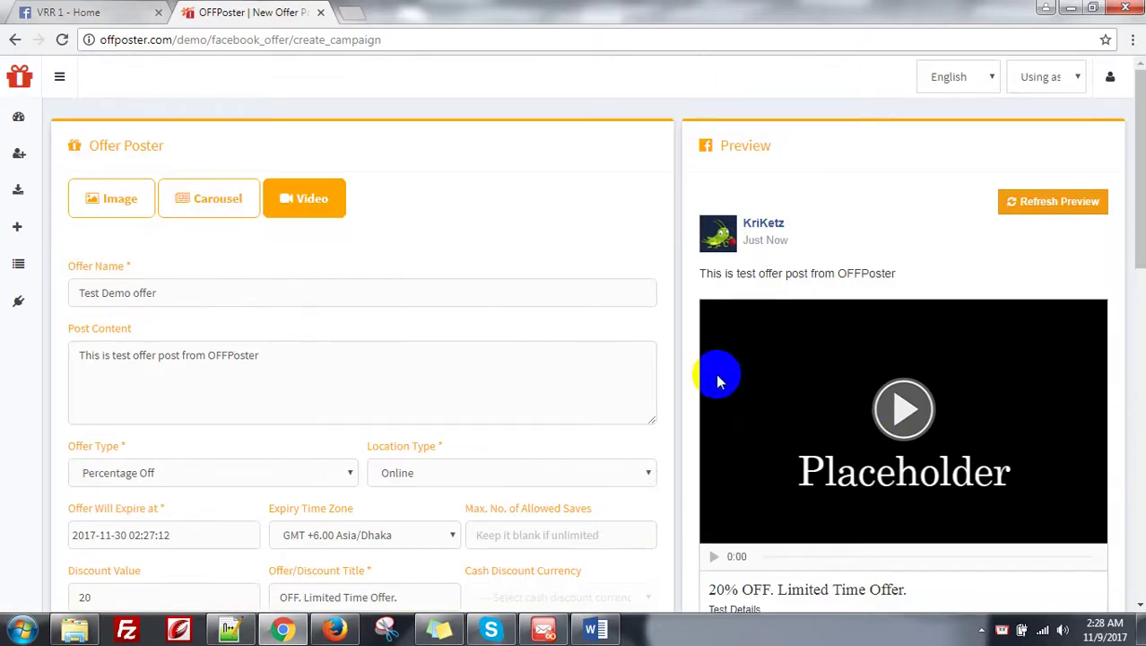
pyautogui.click(145, 213)
# Step: Set Post As to VRR 1 in the OFFPoster offer form so the preview shows VRR 1
pyautogui.scroll(-8, 478, 414)
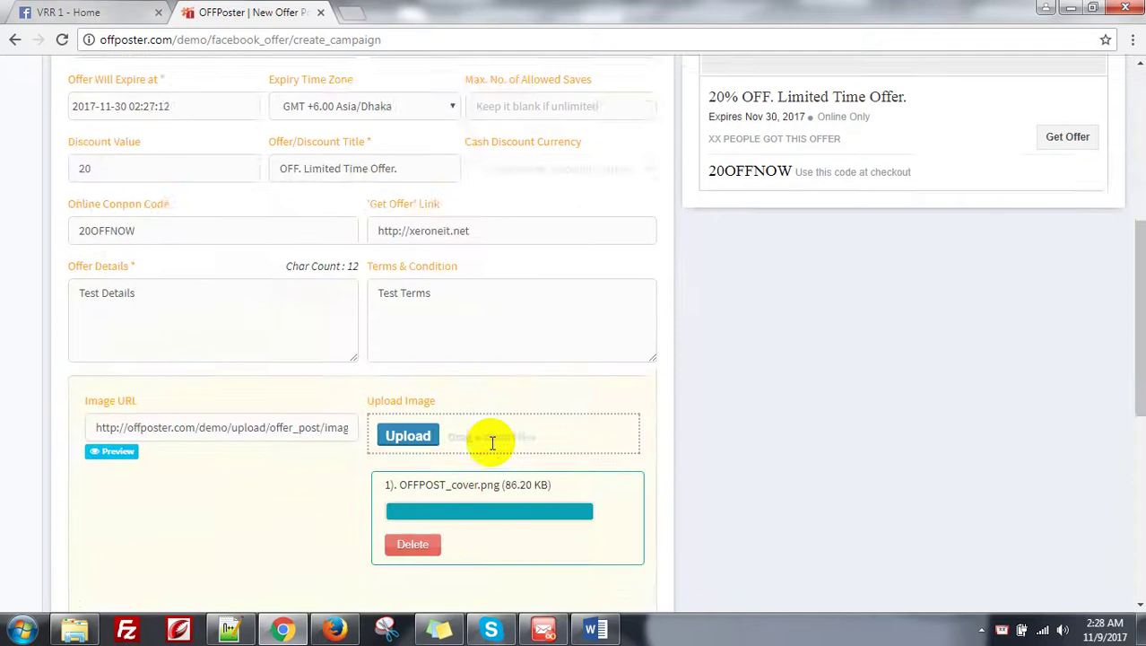
pyautogui.scroll(-2, 224, 409)
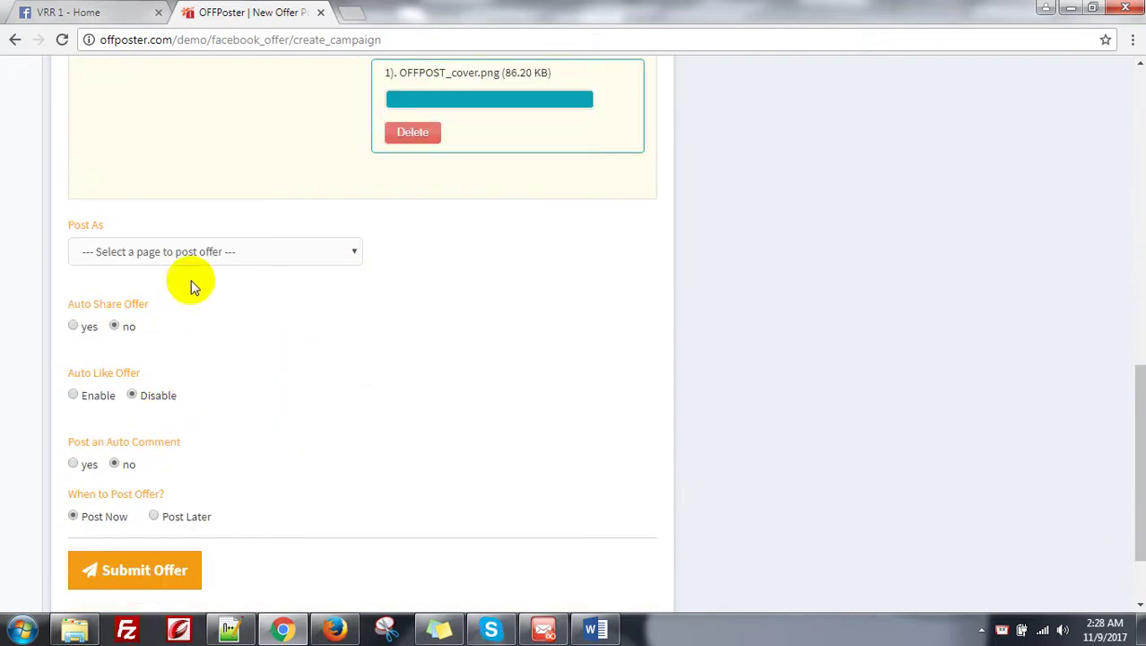
pyautogui.click(192, 250)
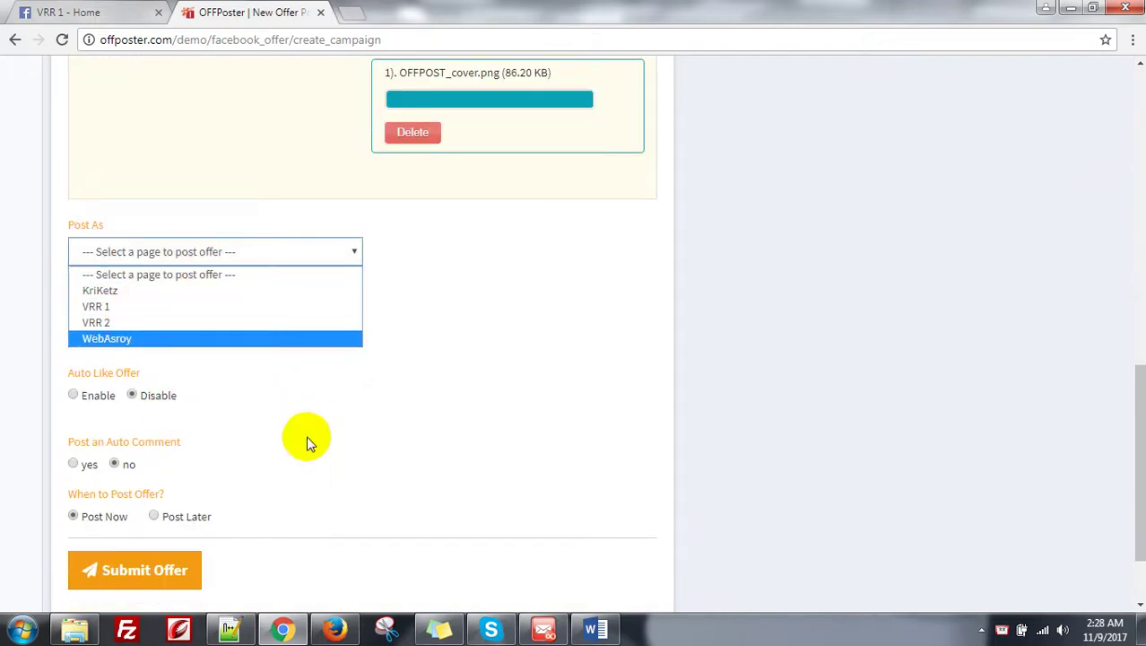
pyautogui.click(97, 312)
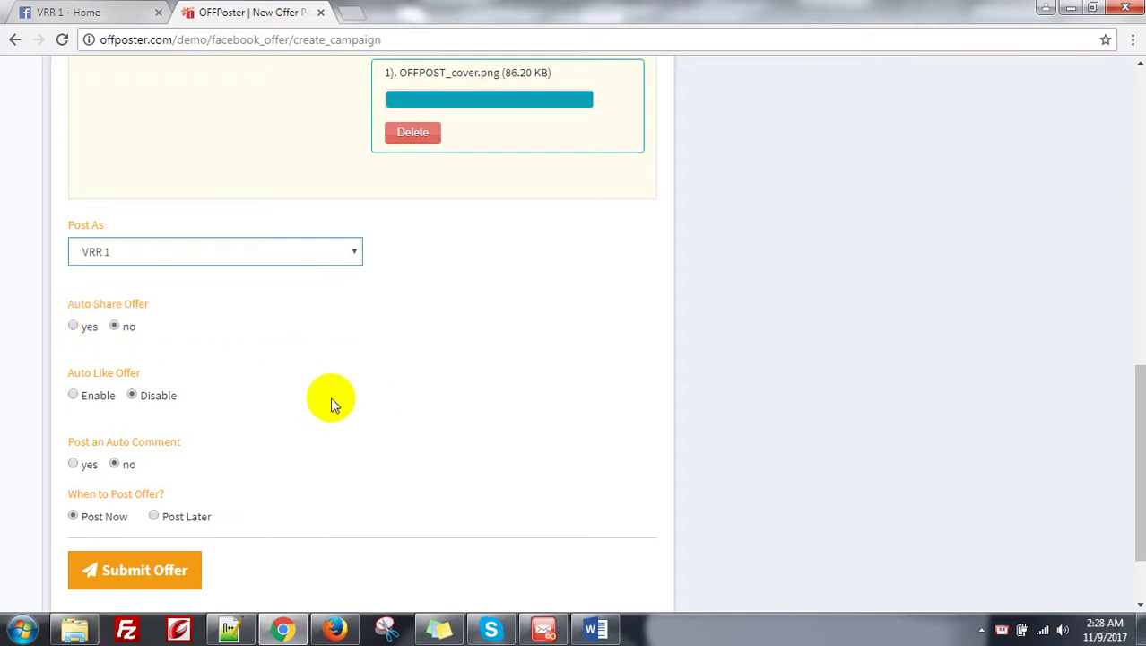
pyautogui.scroll(-1, 341, 399)
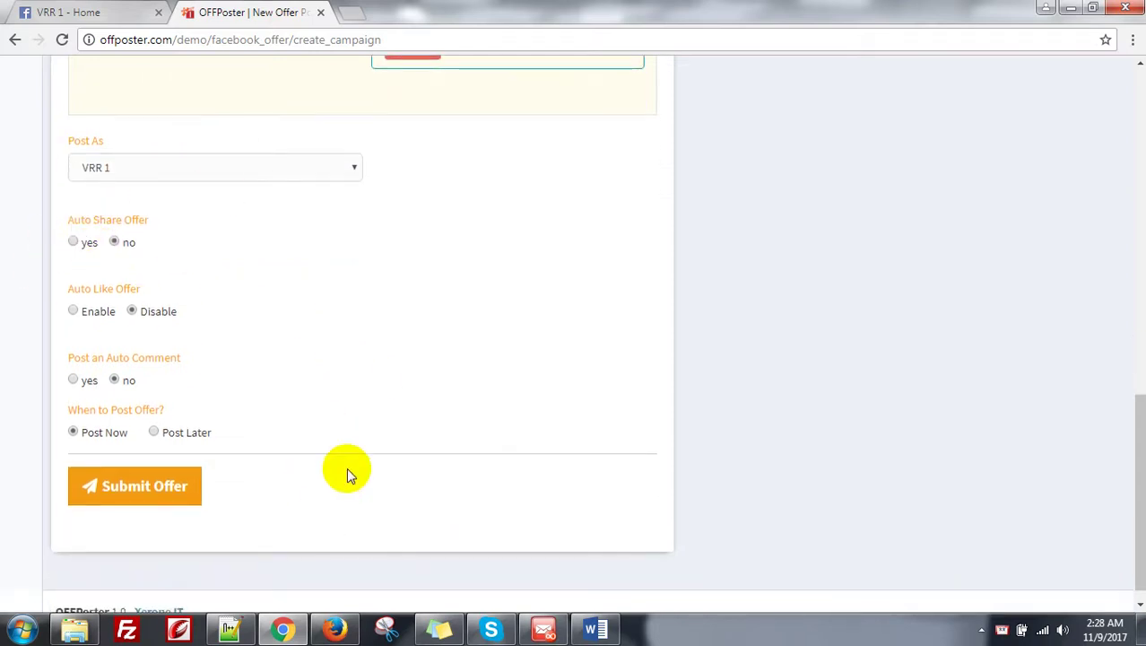
pyautogui.scroll(15, 347, 467)
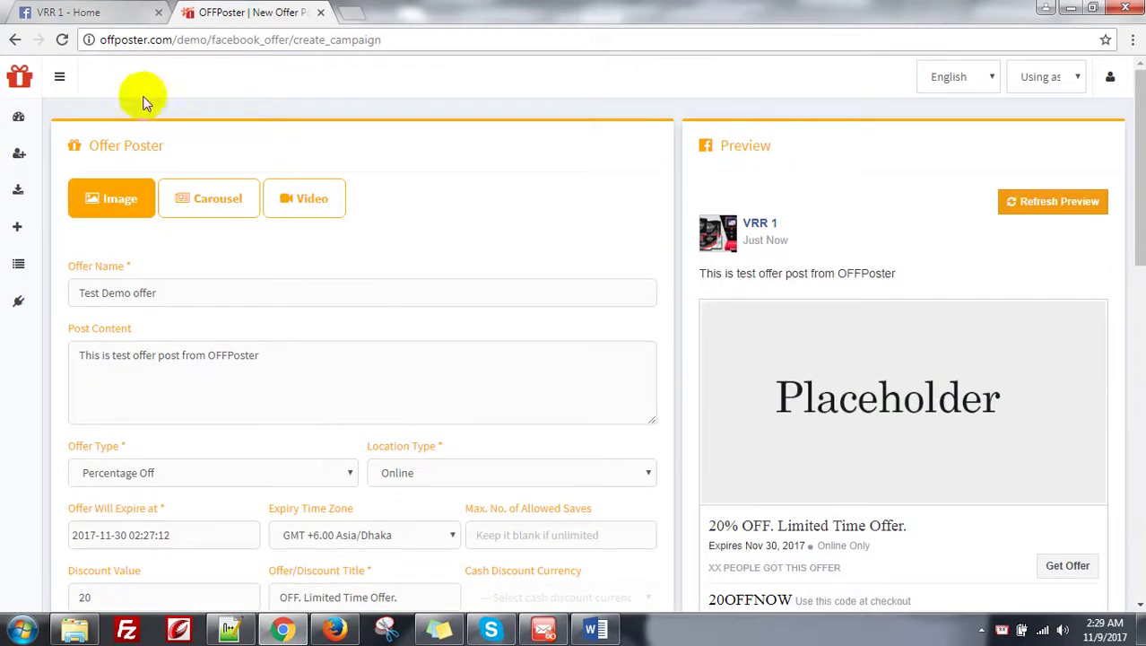
# Step: Publish the native Facebook offer on the VRR 1 page and review the resulting post in its feed
pyautogui.click(81, 13)
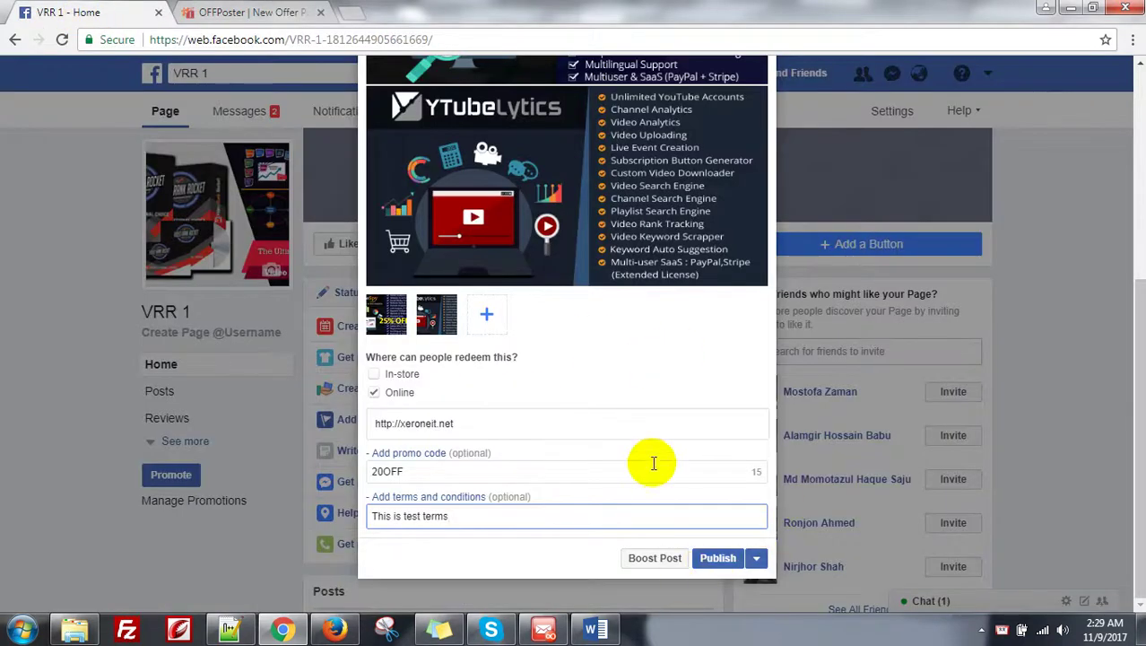
pyautogui.click(718, 559)
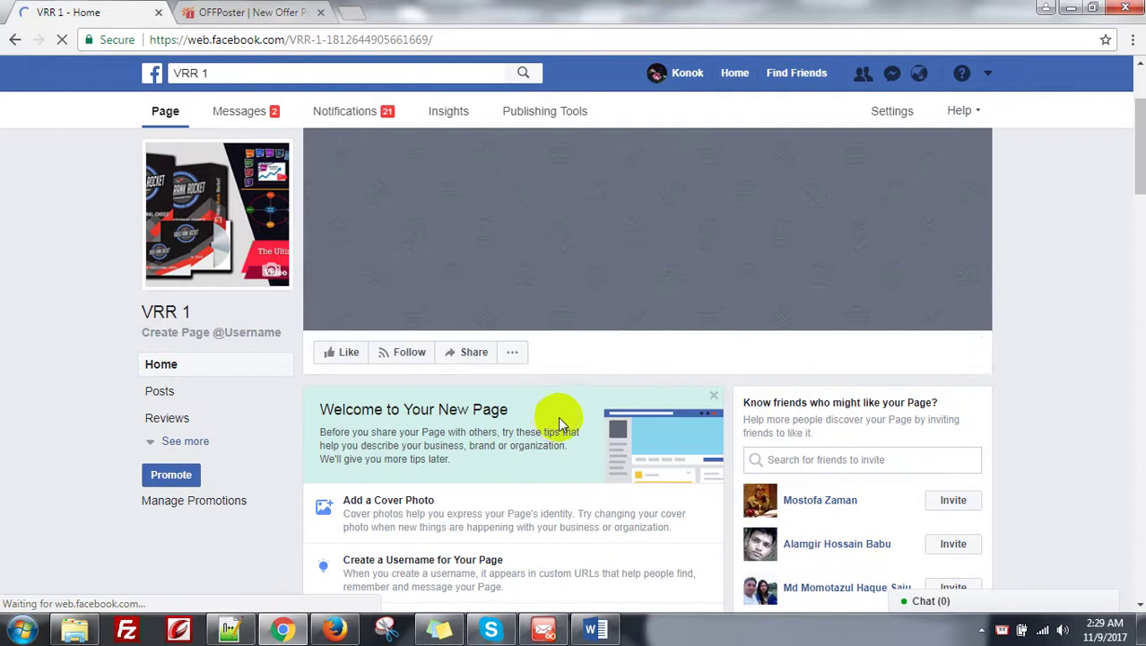
pyautogui.scroll(-5, 557, 421)
pyautogui.scroll(-2, 558, 416)
pyautogui.scroll(2, 465, 369)
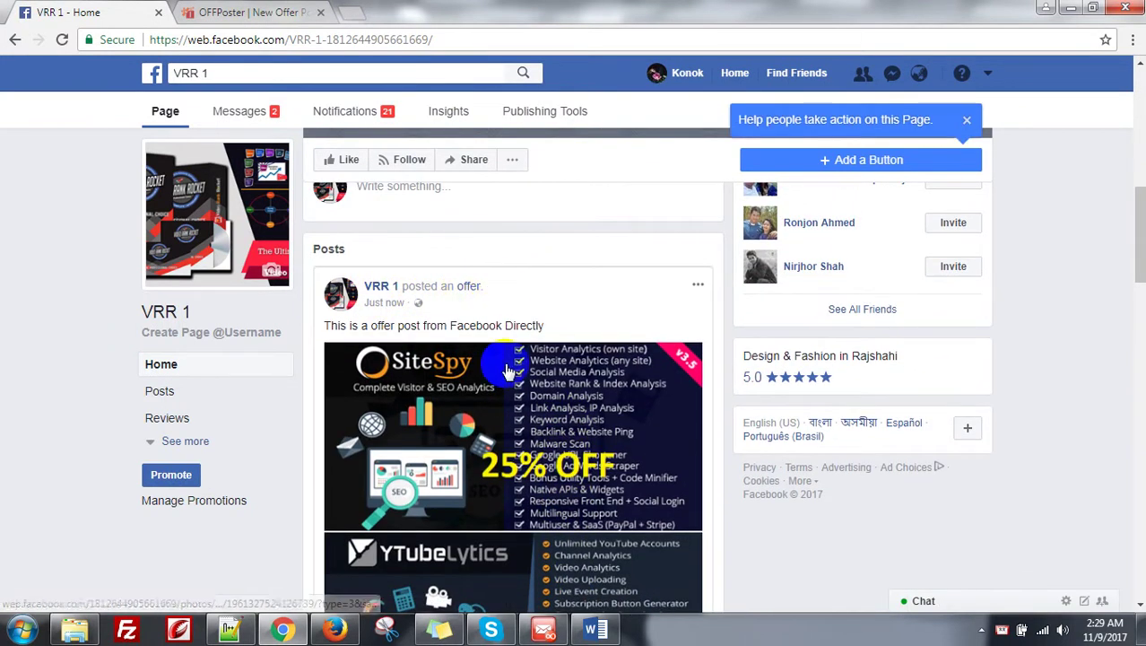
pyautogui.scroll(-1, 493, 290)
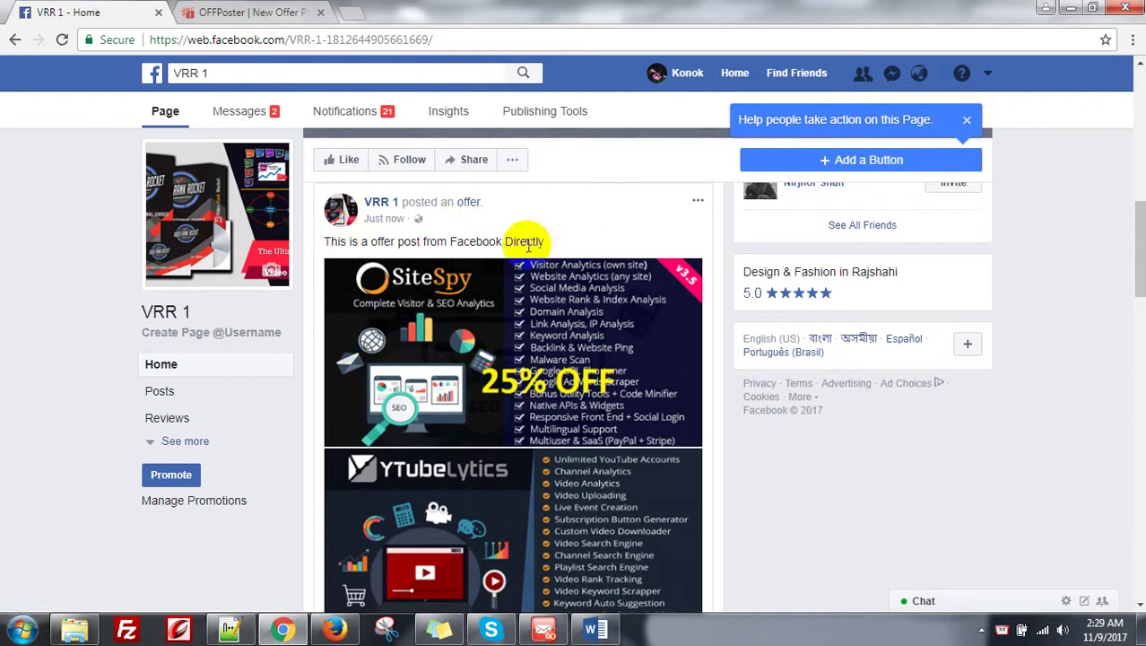
pyautogui.scroll(-1, 484, 404)
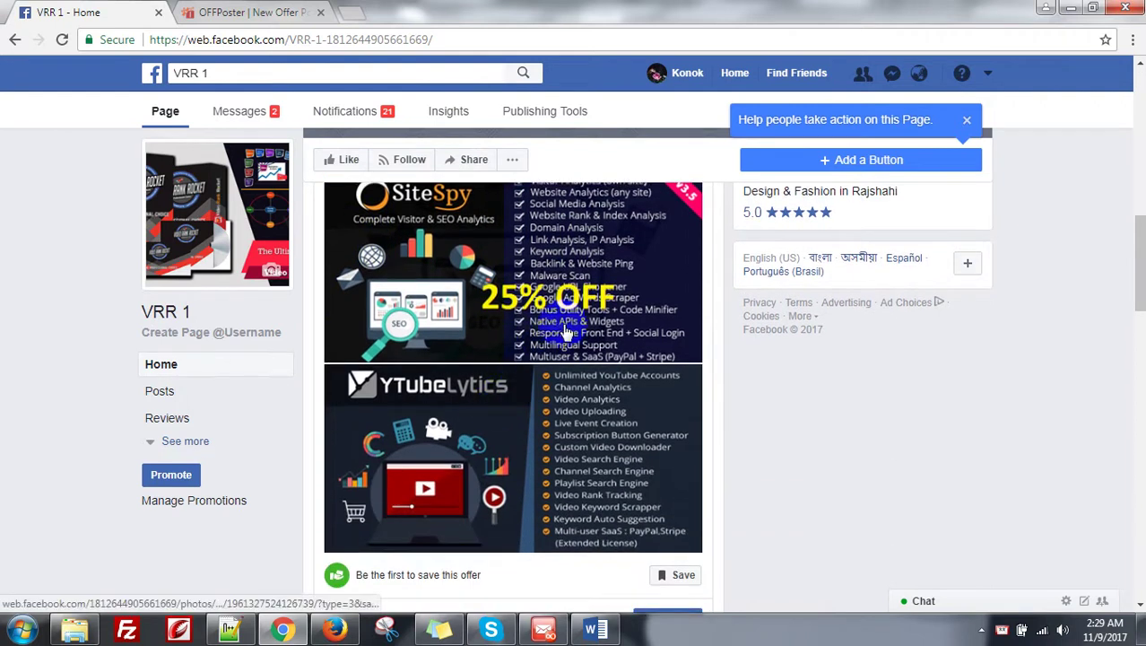
pyautogui.scroll(-2, 418, 479)
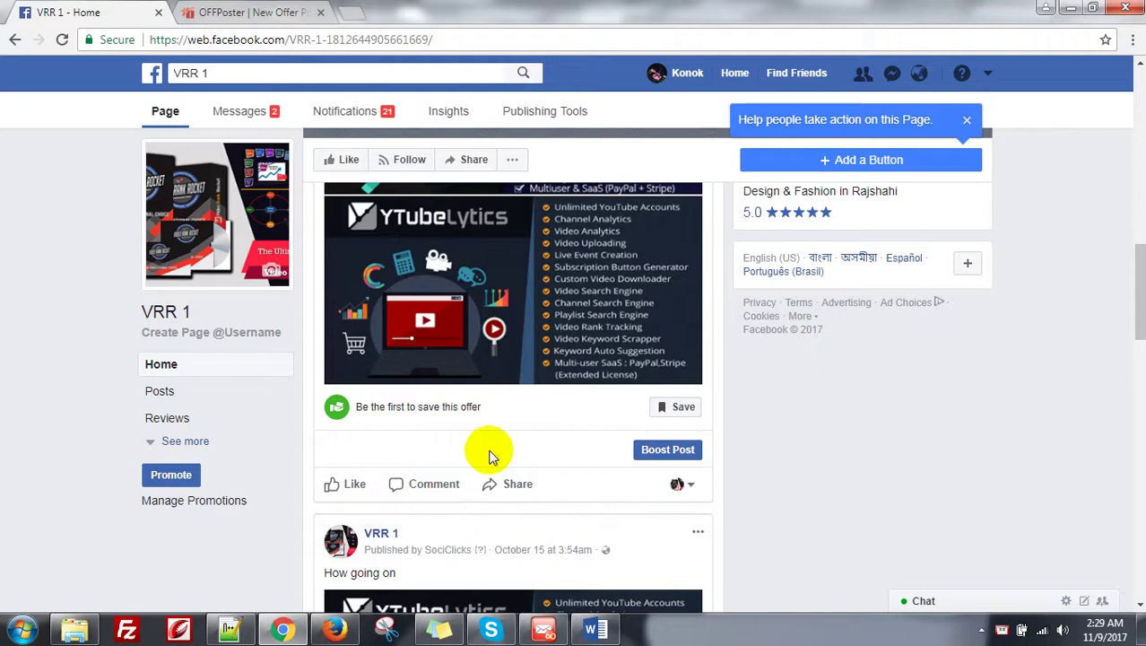
pyautogui.click(390, 332)
# Step: Switch the OFFPoster Post As page to VRR 2 and submit the 20% OFF offer
pyautogui.click(235, 13)
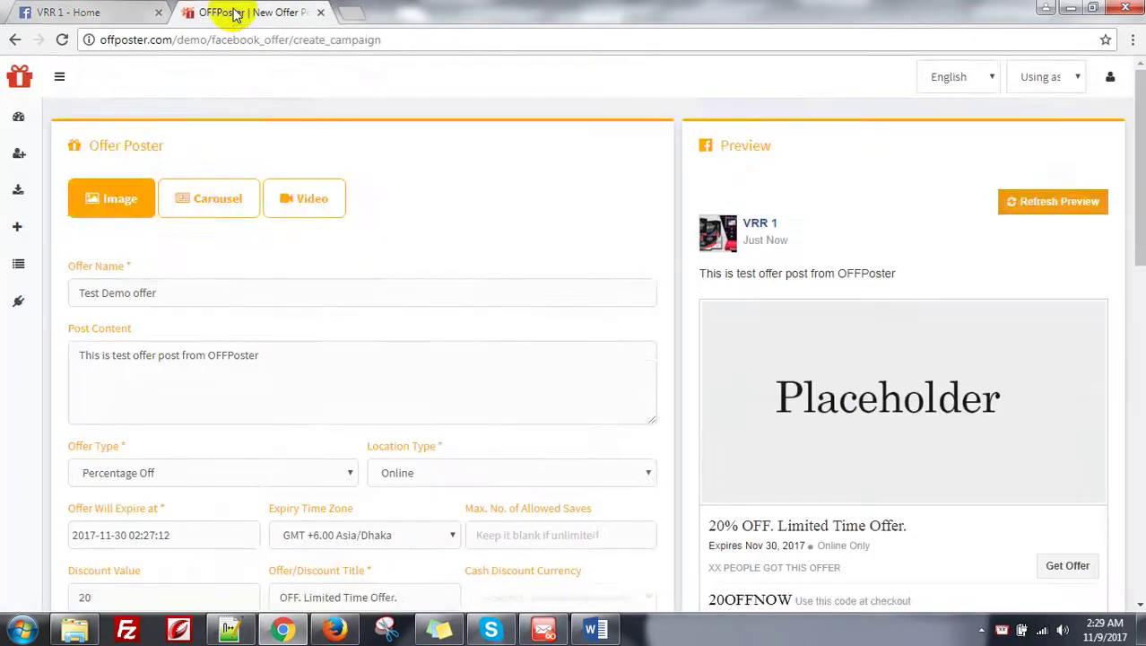
pyautogui.scroll(-12, 342, 464)
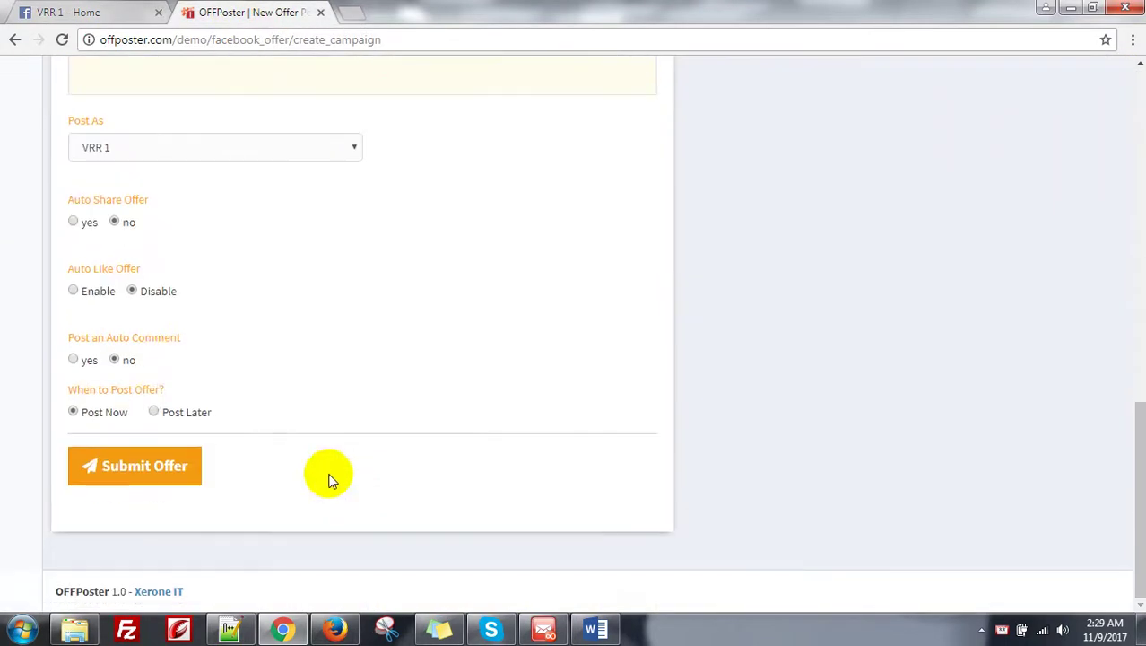
pyautogui.click(203, 159)
pyautogui.click(122, 217)
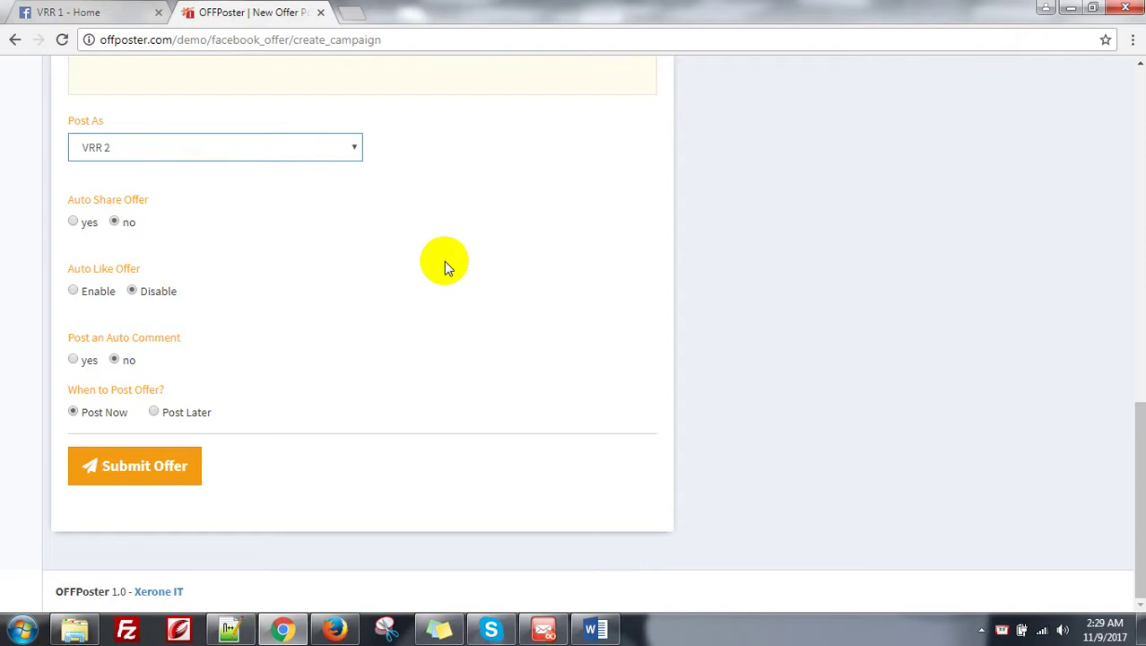
pyautogui.click(195, 463)
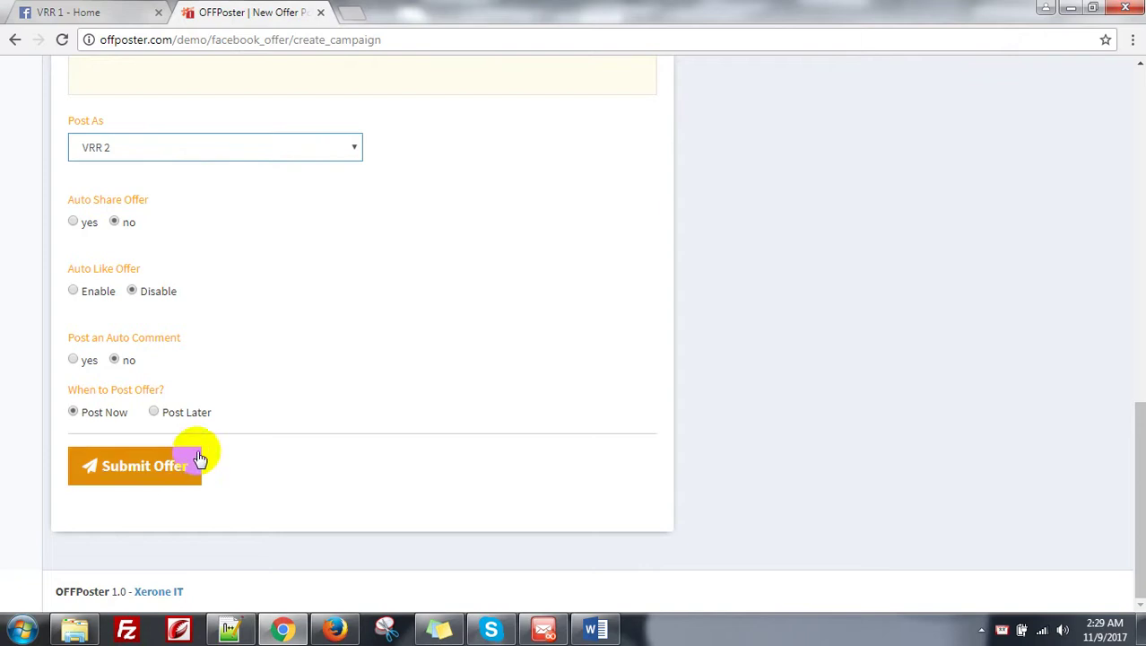
pyautogui.click(149, 481)
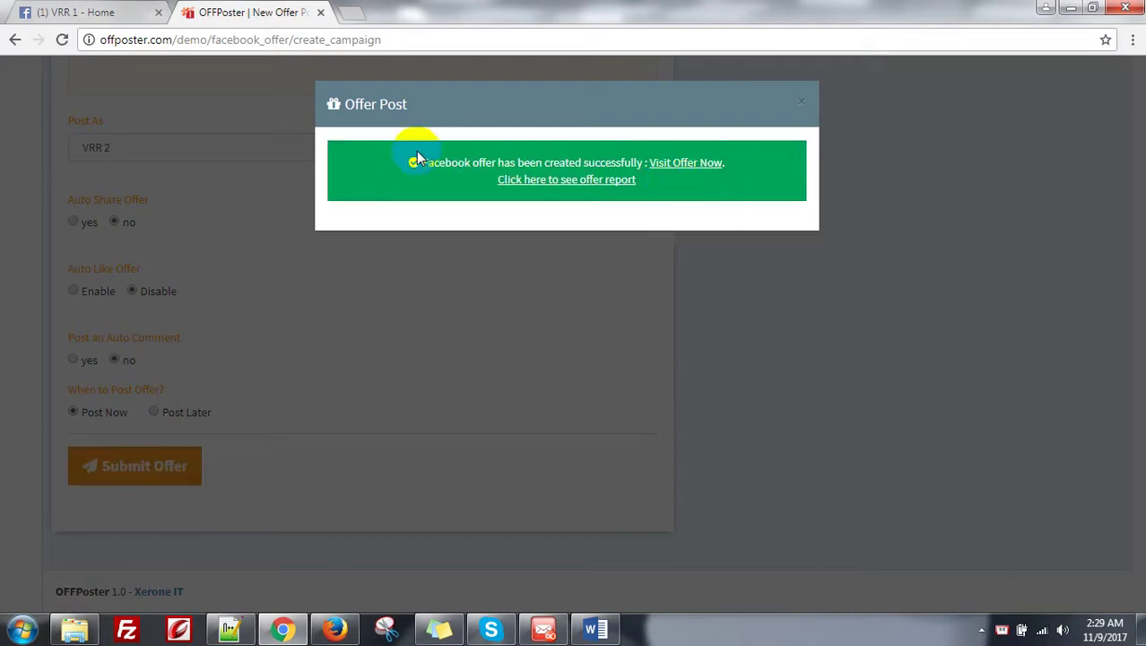
# Step: Open the published VRR 2 offer post on Facebook, with its tab beside VRR 1
pyautogui.click(668, 170)
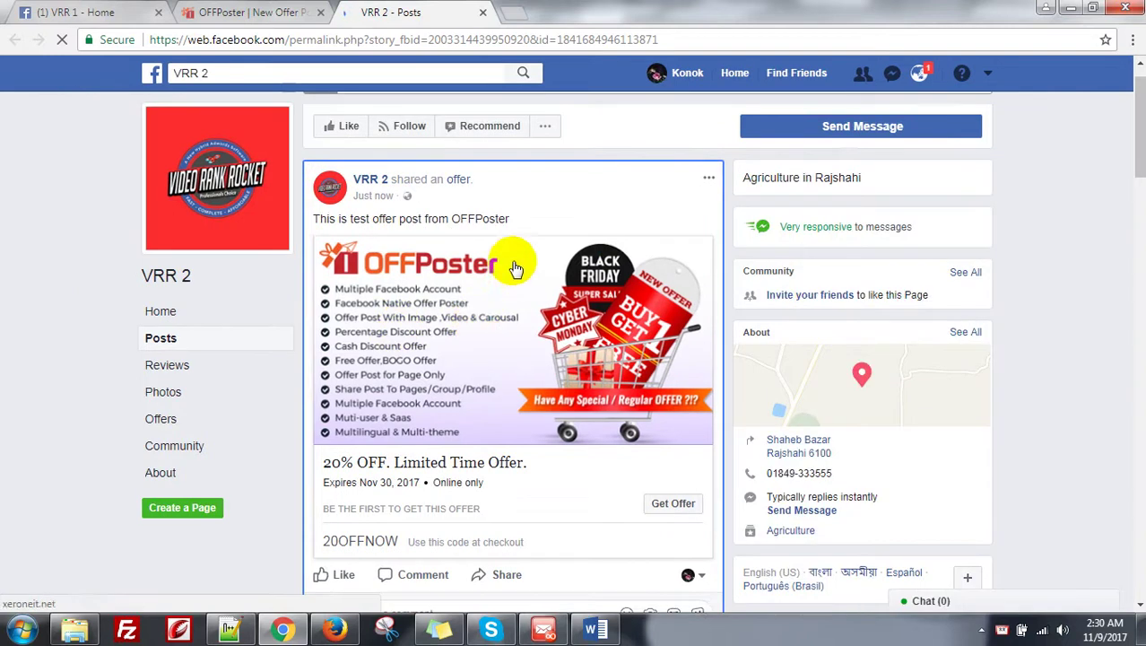
pyautogui.moveTo(422, 11); pyautogui.dragTo(219, 16)
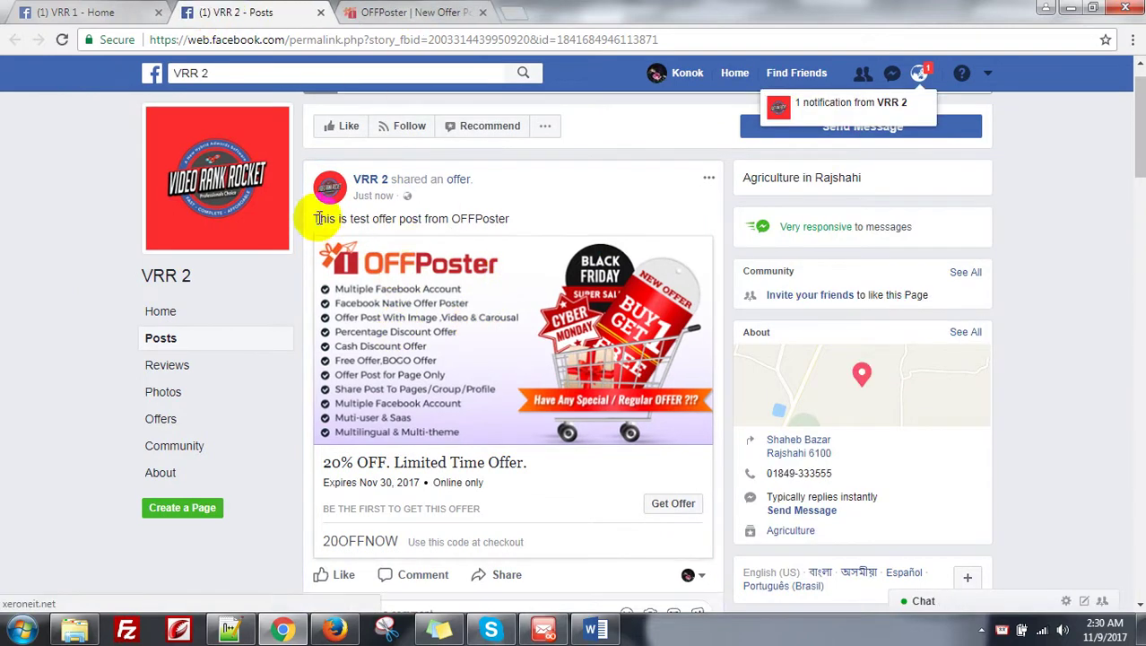
pyautogui.scroll(-1, 513, 328)
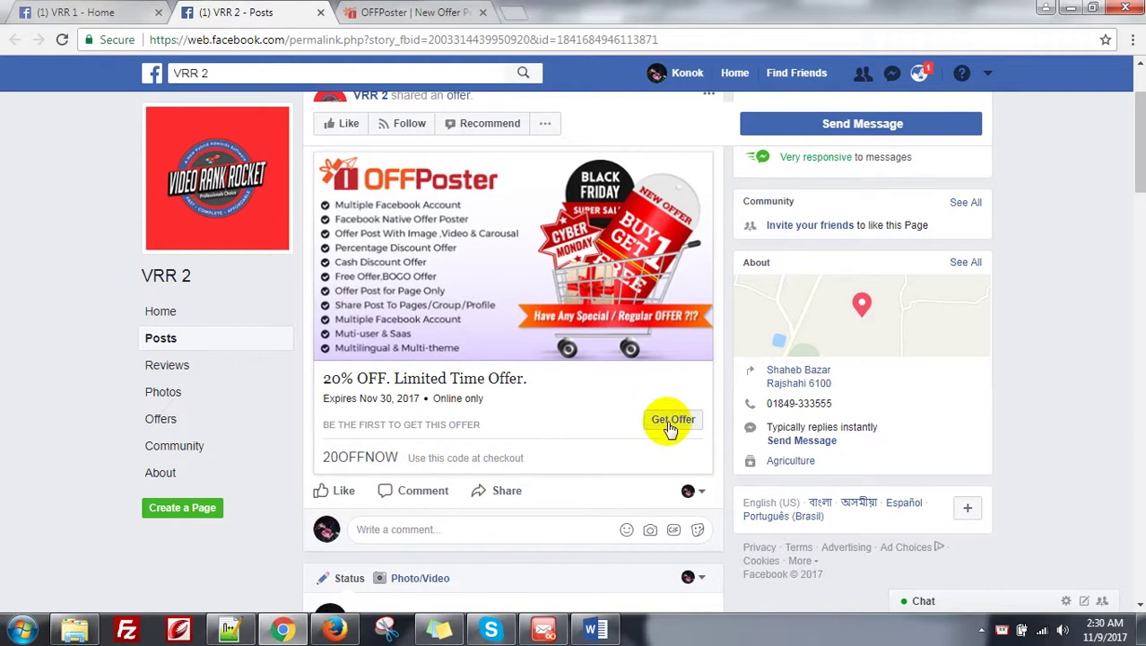
# Step: Compare the VRR 1 and VRR 2 offer posts by switching between their tabs
pyautogui.click(35, 9)
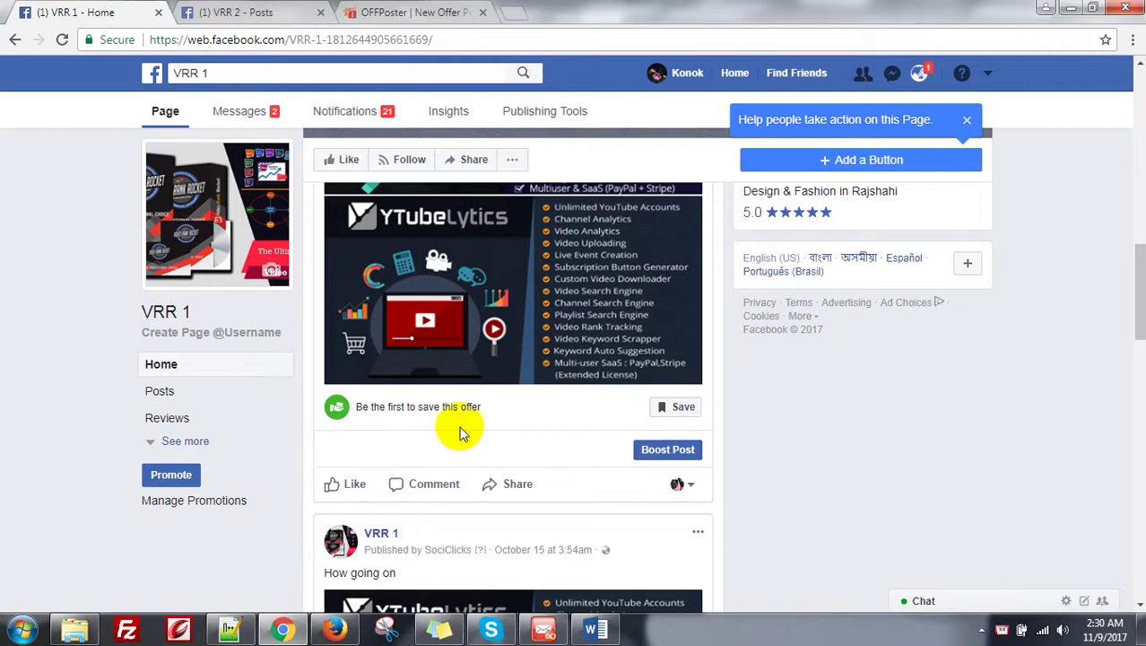
pyautogui.scroll(1, 433, 432)
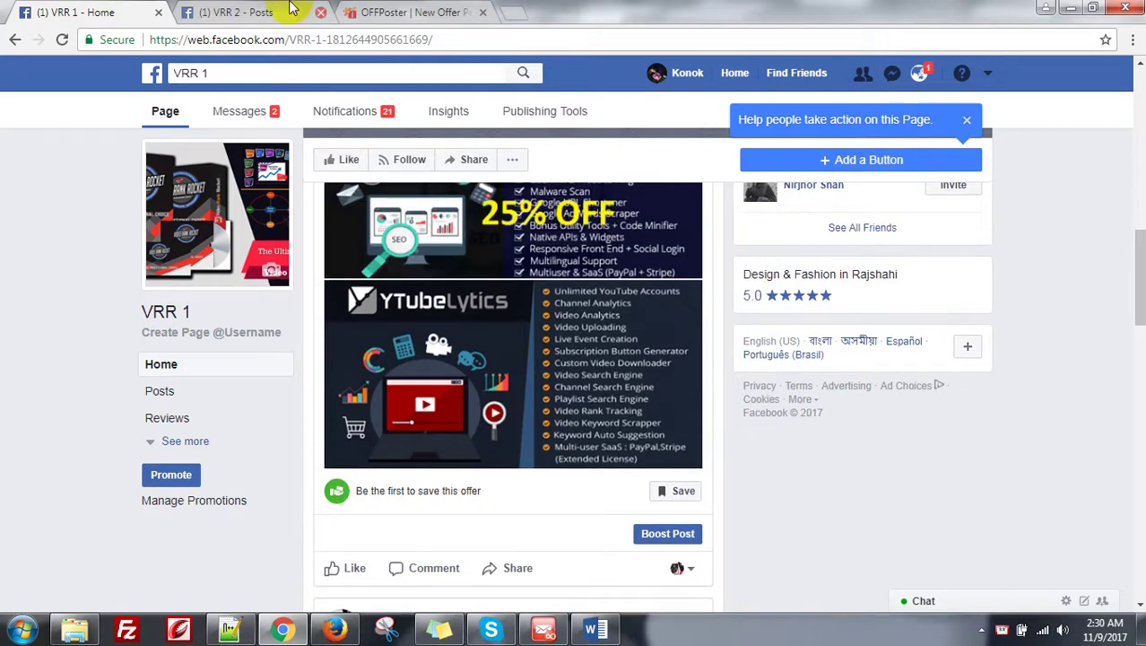
pyautogui.click(227, 13)
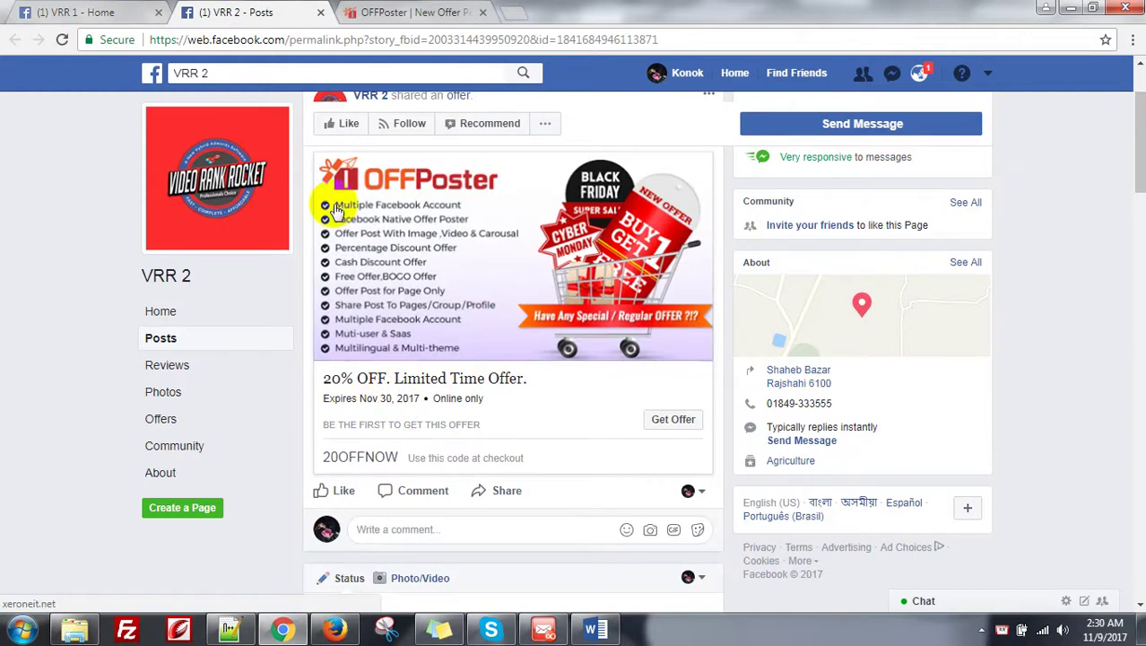
pyautogui.click(55, 10)
pyautogui.scroll(1, 475, 363)
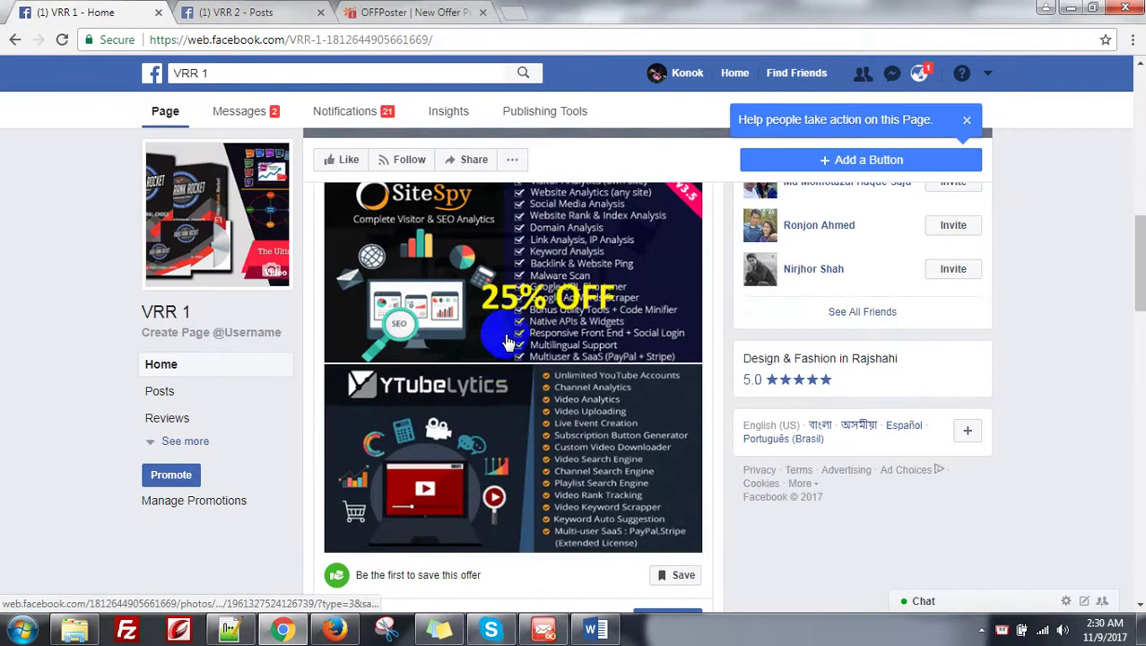
pyautogui.scroll(-2, 507, 341)
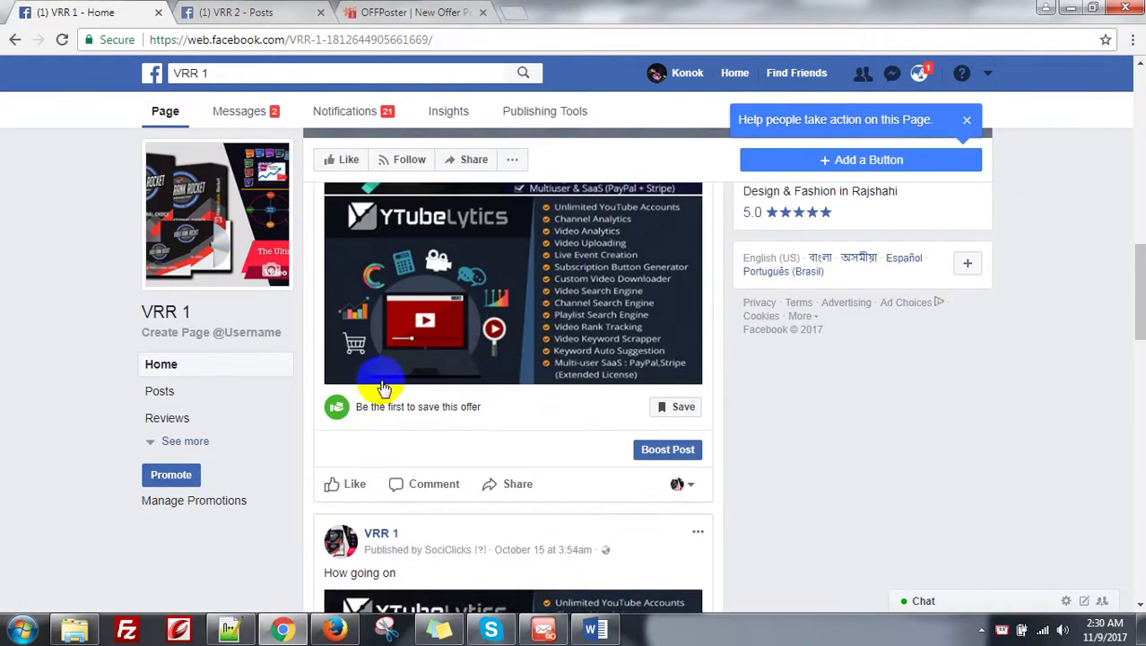